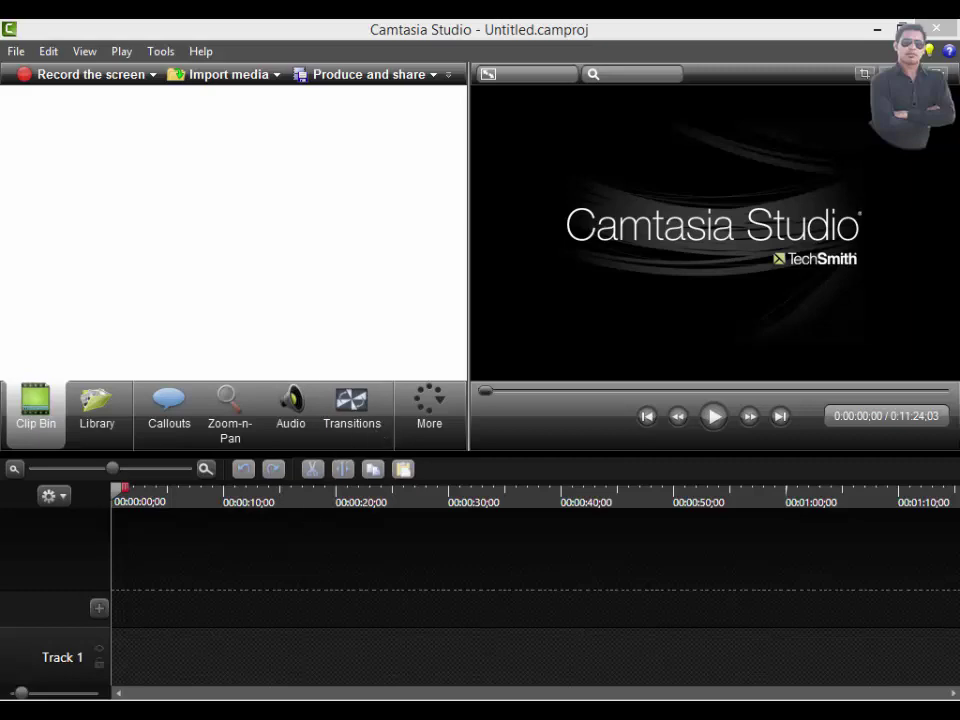
Step: Import the General Settings WordPress .trec recording from the Wordpress folder into Camtasia's timeline
{"action": "left_click", "coordinate": [190, 655]}
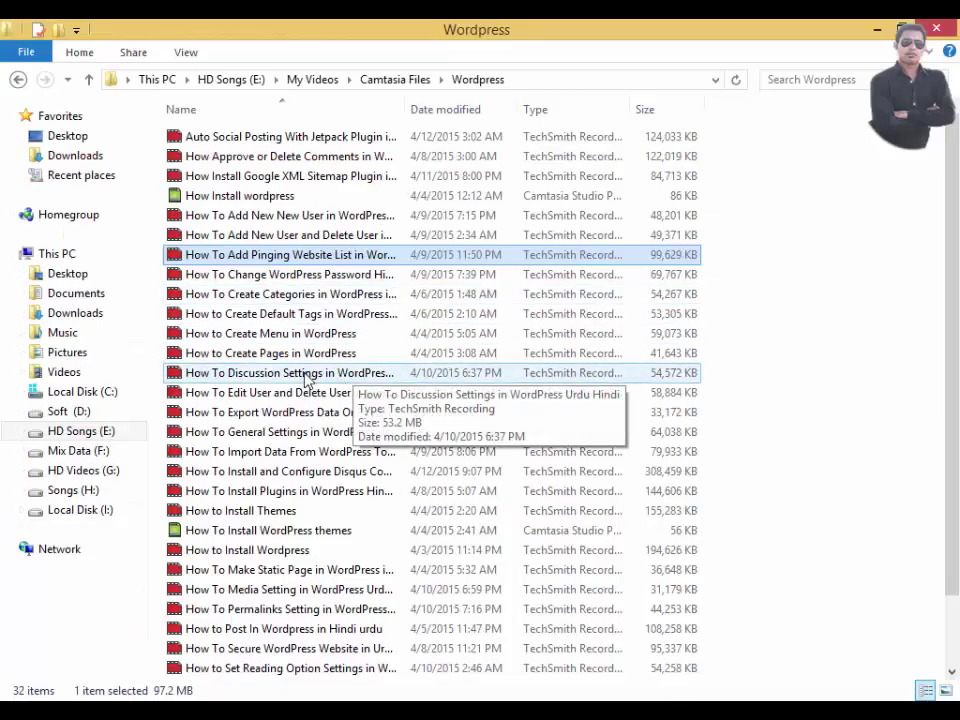
{"action": "left_click", "coordinate": [306, 356]}
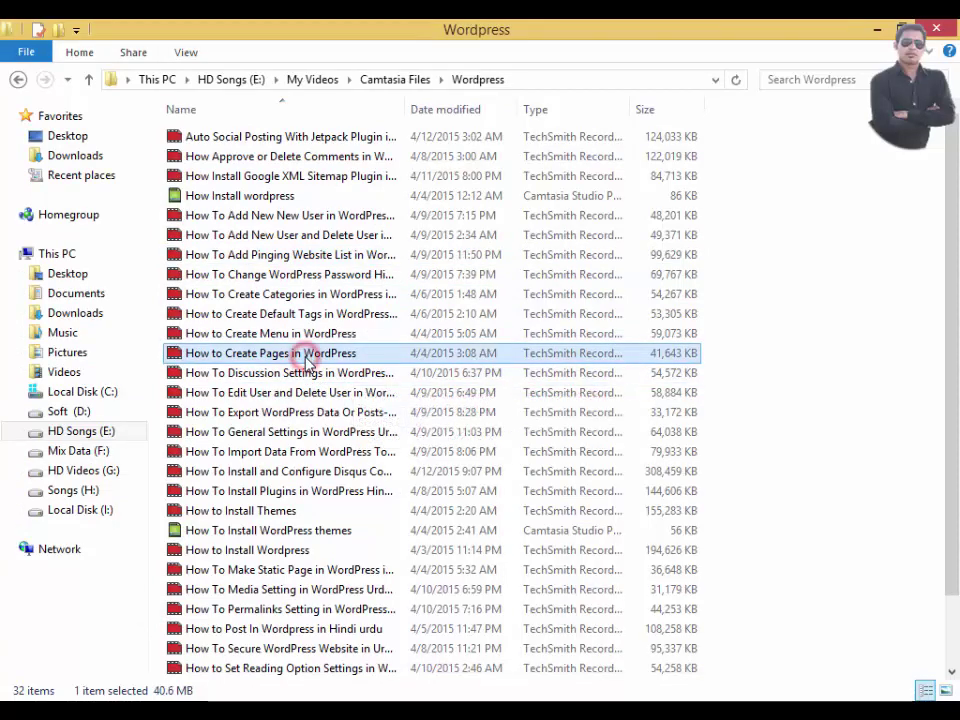
{"action": "left_click", "coordinate": [333, 436]}
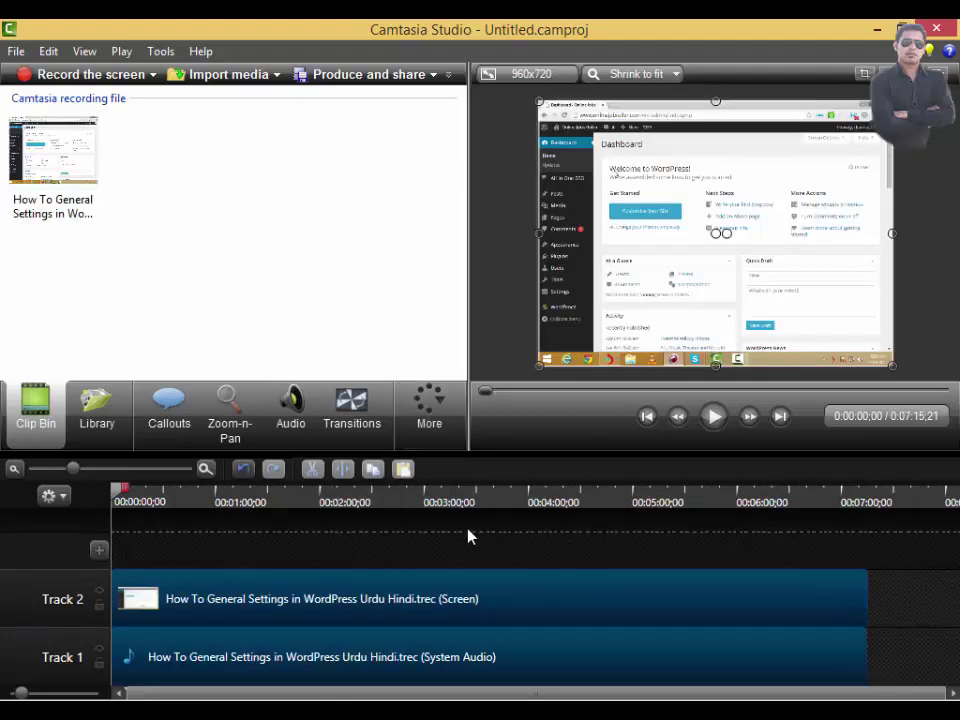
Step: Move the Track 1 System Audio clip later, lock and unlock Track 1, then mute it
{"action": "left_click", "coordinate": [359, 663]}
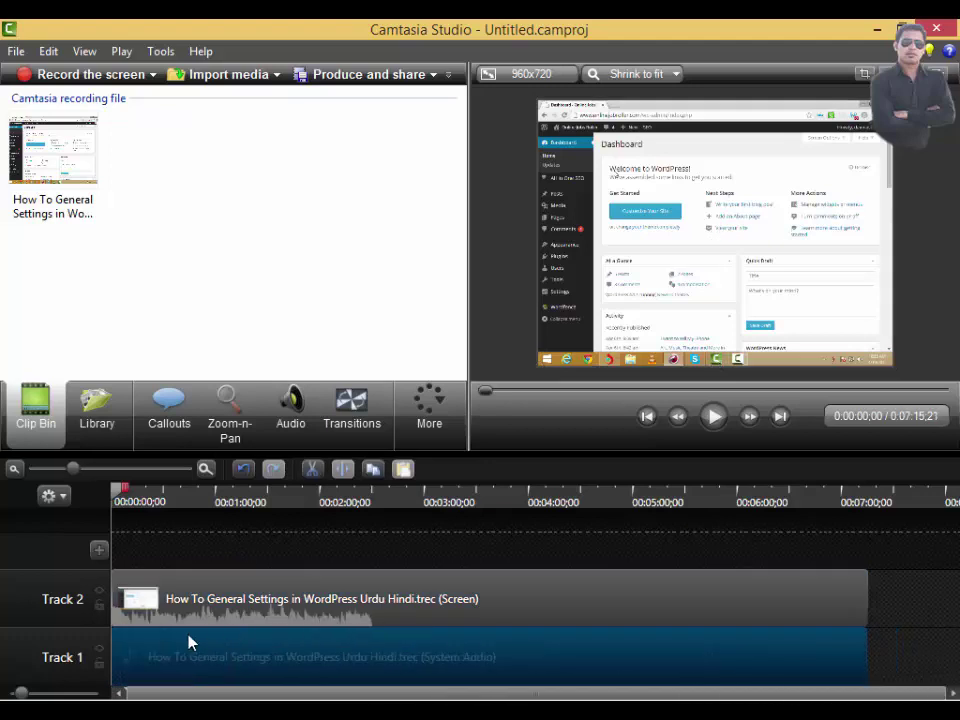
{"action": "mouse_move", "coordinate": [189, 645]}
{"action": "left_mouse_down"}
{"action": "mouse_move", "coordinate": [907, 658]}
{"action": "mouse_move", "coordinate": [118, 677]}
{"action": "left_mouse_up"}
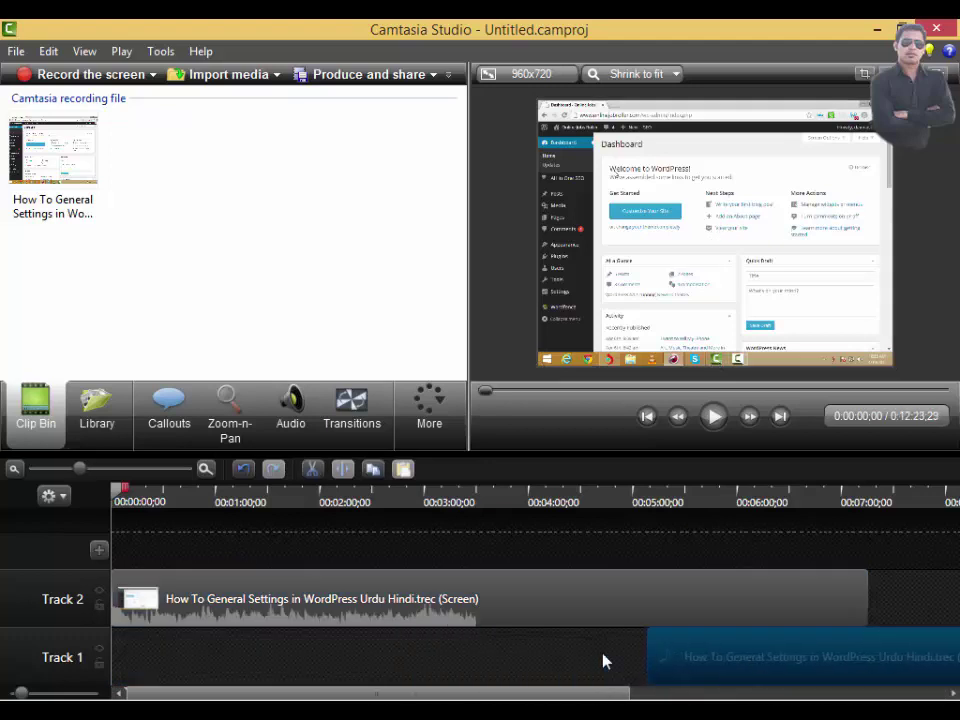
{"action": "left_click", "coordinate": [100, 663]}
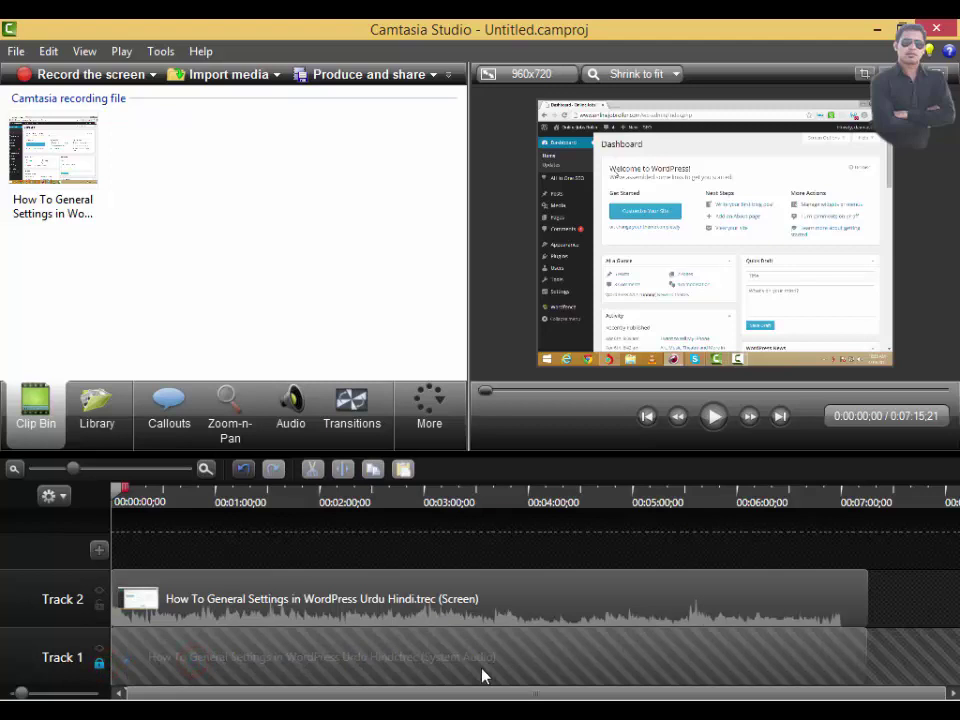
{"action": "left_click", "coordinate": [100, 665]}
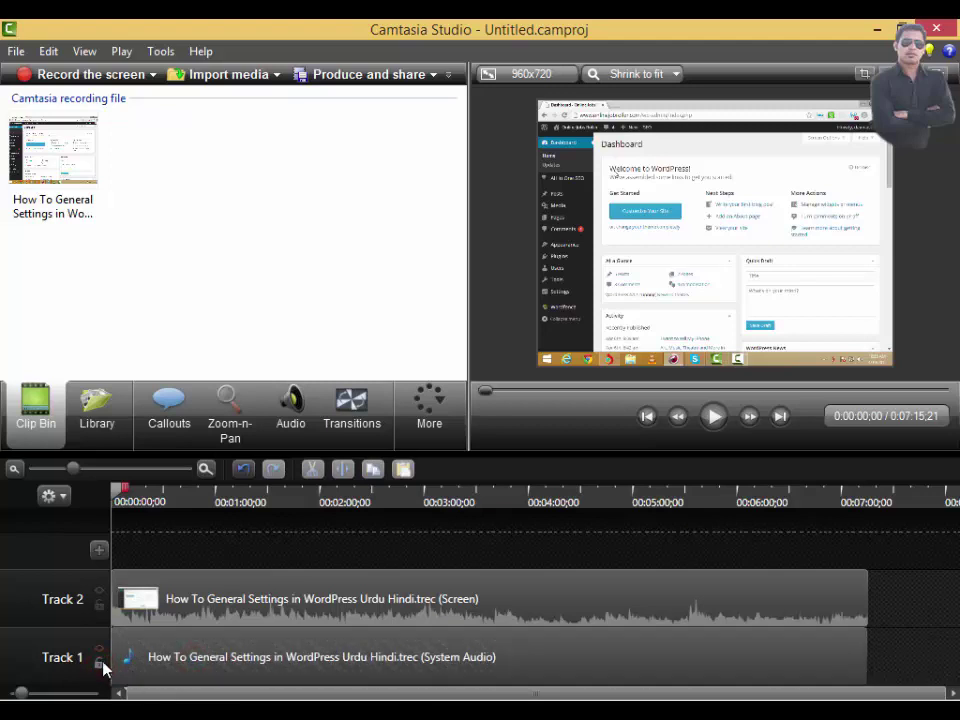
{"action": "left_click", "coordinate": [100, 650]}
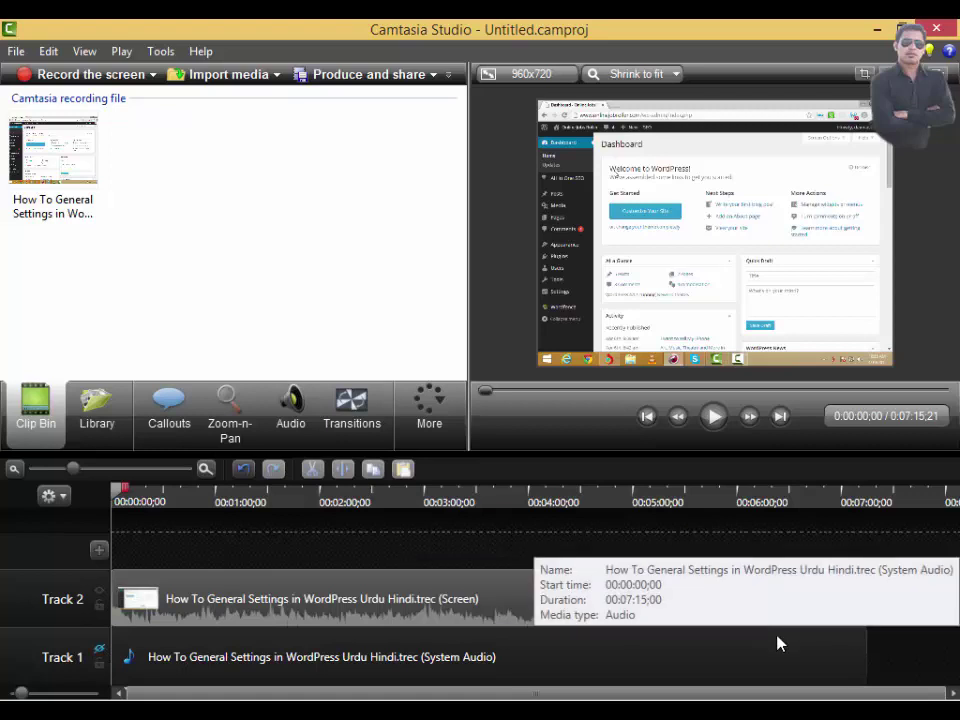
Step: Bring up the context menu of the Track 1 System Audio clip
{"action": "left_click", "coordinate": [243, 664]}
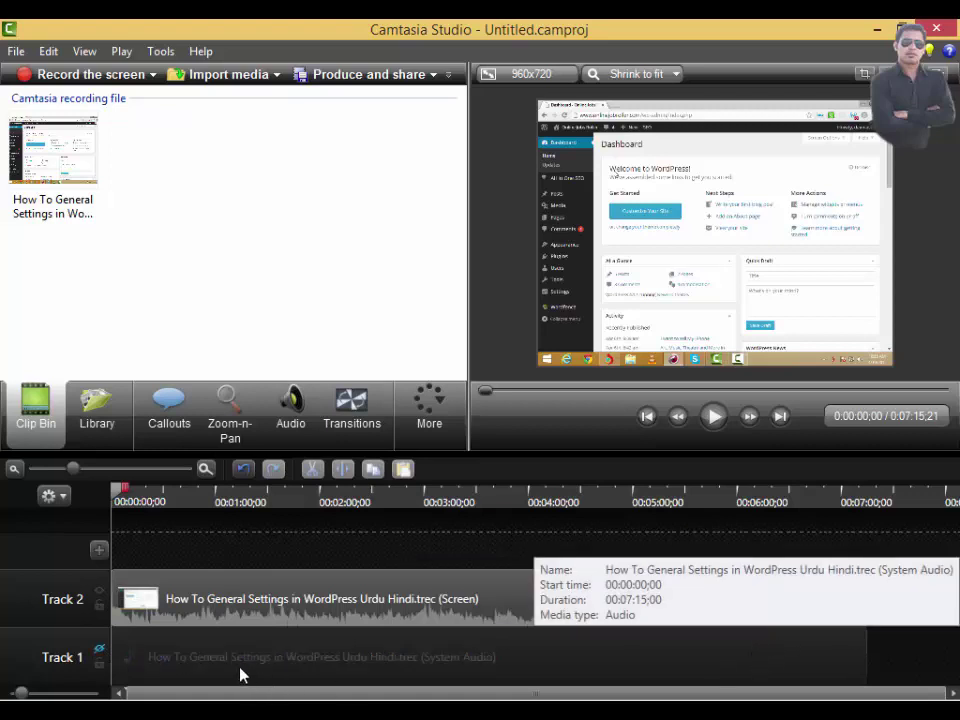
{"action": "right_click", "coordinate": [246, 666]}
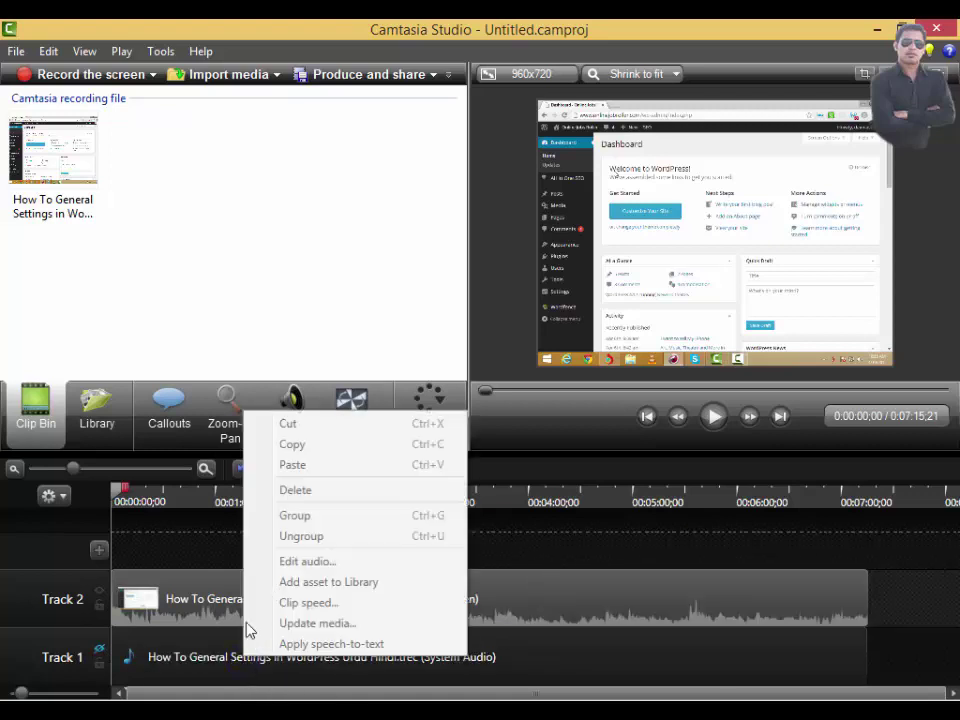
{"action": "left_click", "coordinate": [100, 655]}
{"action": "left_click", "coordinate": [221, 671]}
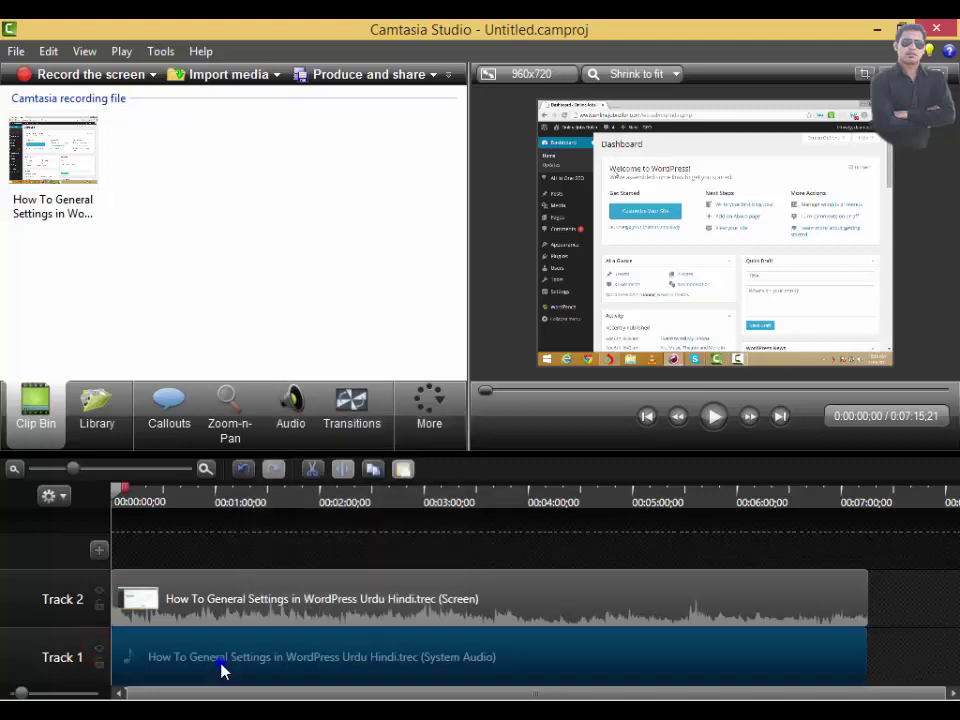
{"action": "right_click", "coordinate": [221, 670]}
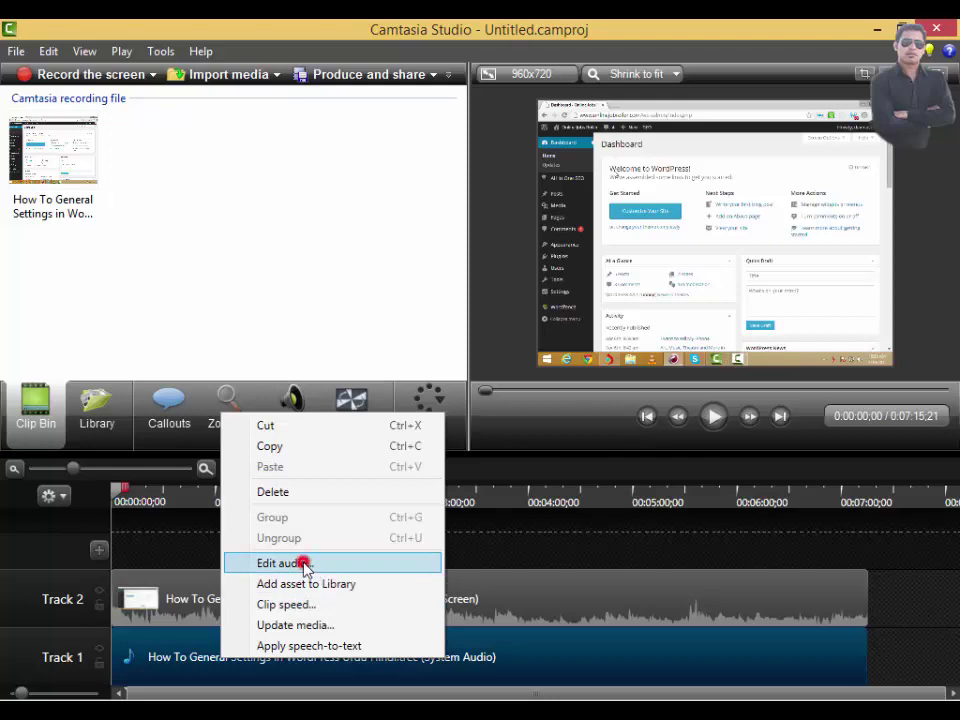
Step: Choose Edit audio for the clip and reach the Audio tab through the More list
{"action": "left_click", "coordinate": [303, 564]}
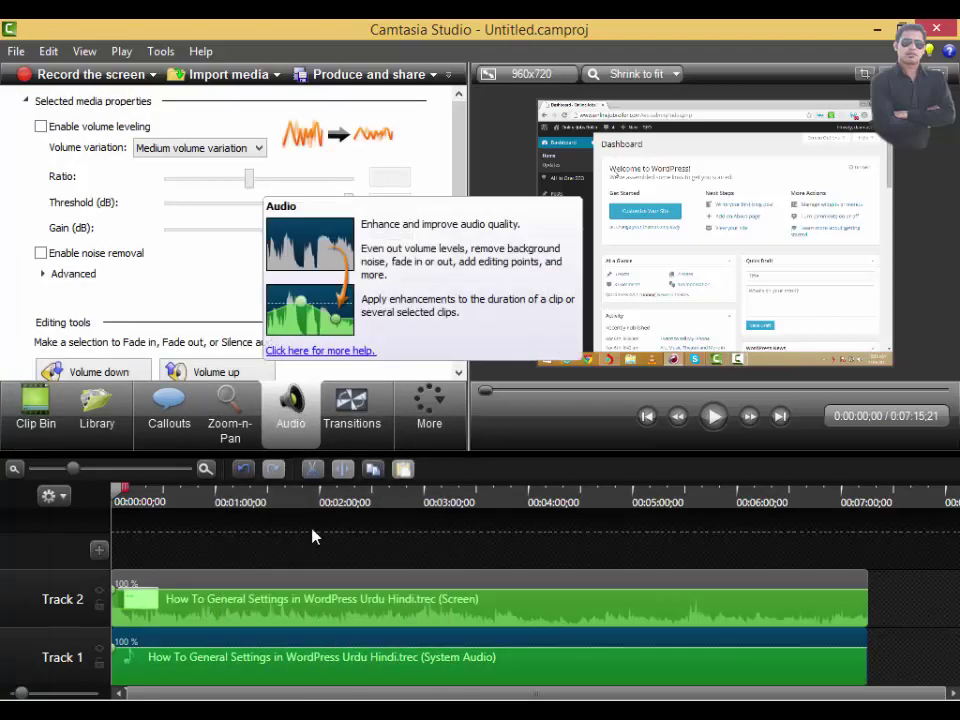
{"action": "left_click", "coordinate": [129, 664]}
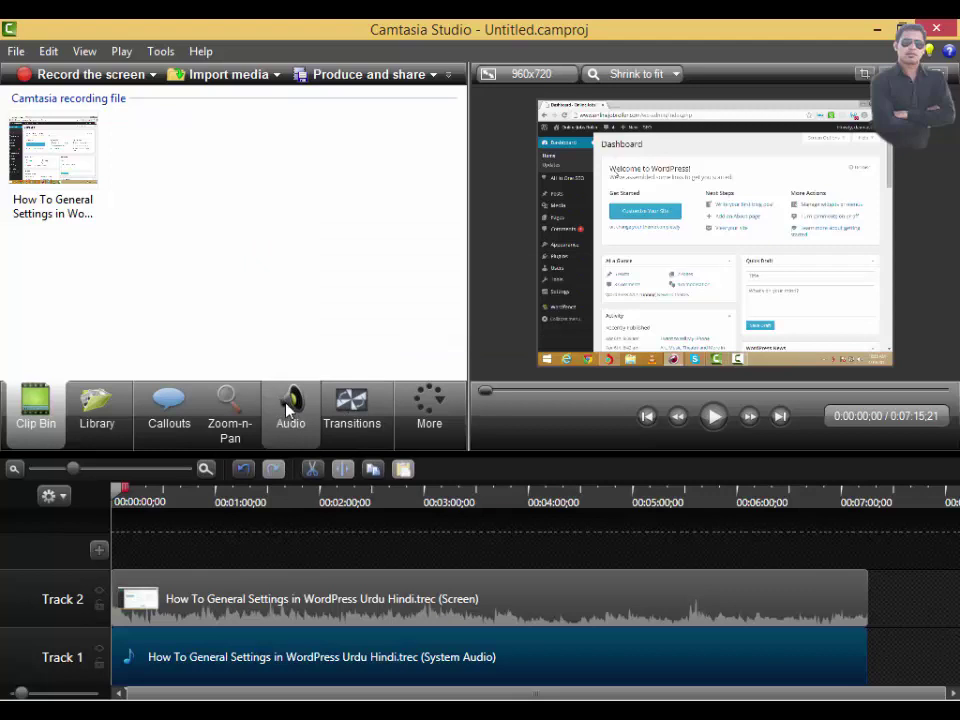
{"action": "left_click", "coordinate": [440, 408]}
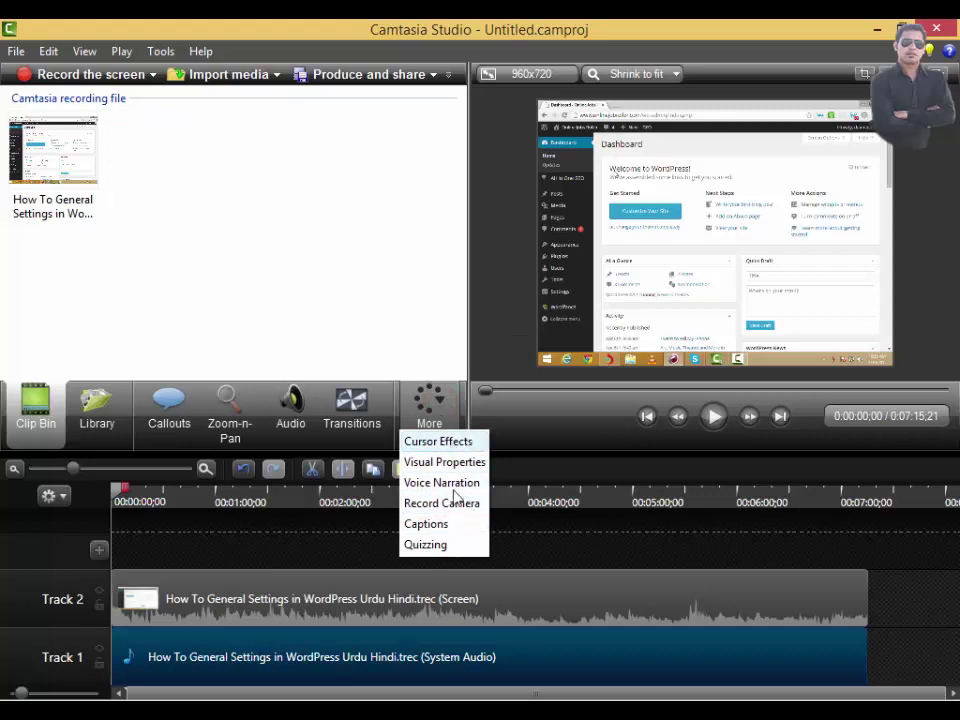
{"action": "left_click", "coordinate": [449, 400]}
{"action": "left_click", "coordinate": [449, 400]}
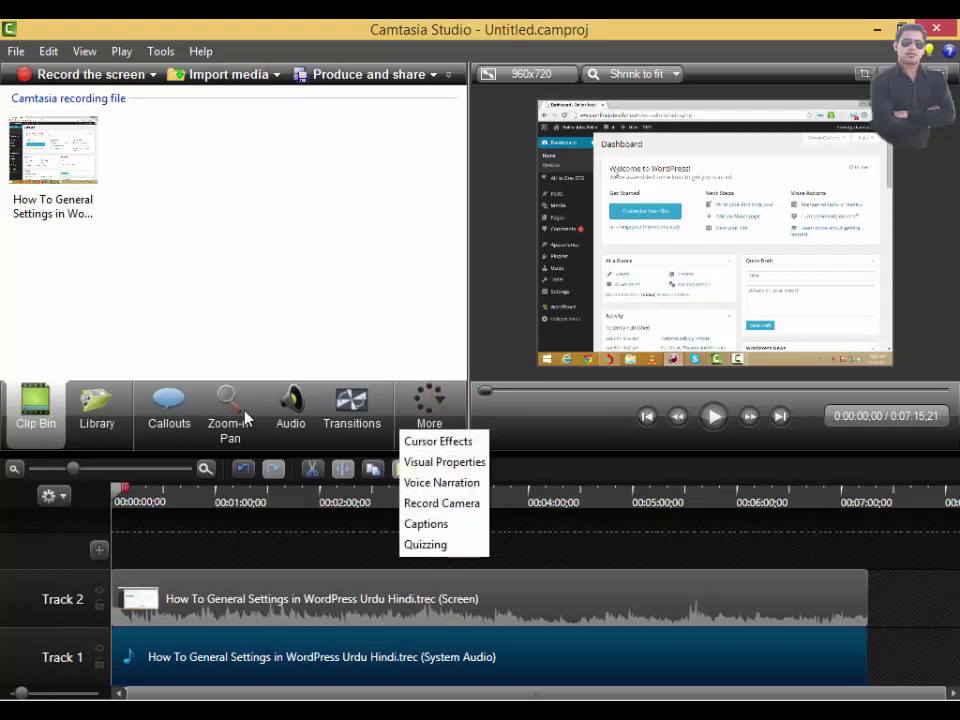
{"action": "left_click", "coordinate": [300, 407]}
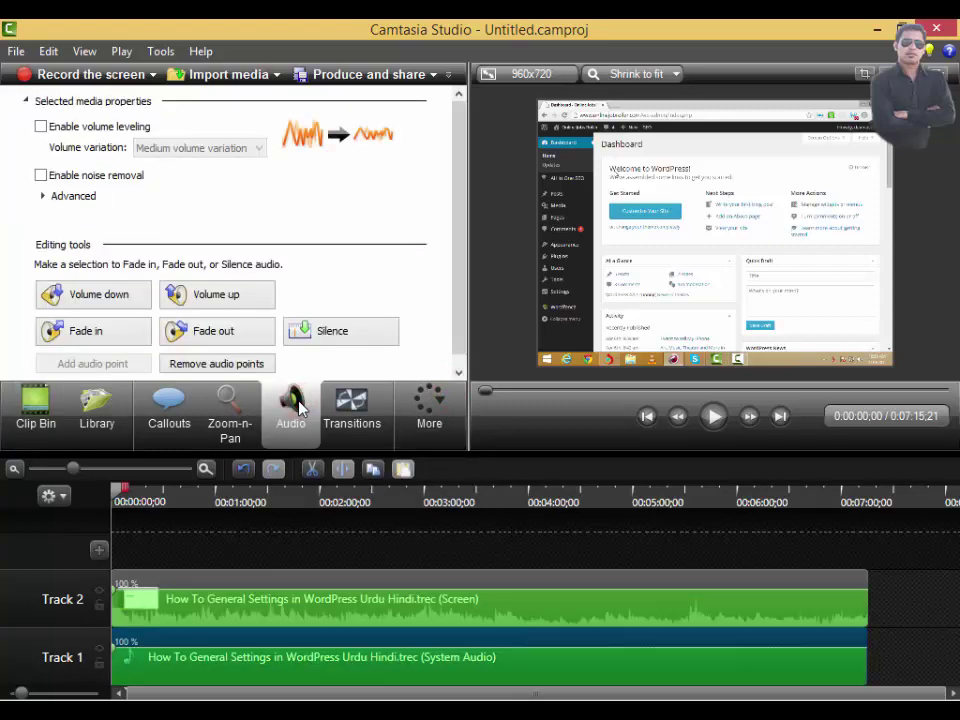
Step: With the Track 1 audio selected, try volume leveling on and off, then preview the sound
{"action": "left_click", "coordinate": [364, 664]}
{"action": "left_click", "coordinate": [41, 127]}
{"action": "left_click", "coordinate": [41, 127]}
{"action": "left_click", "coordinate": [714, 420]}
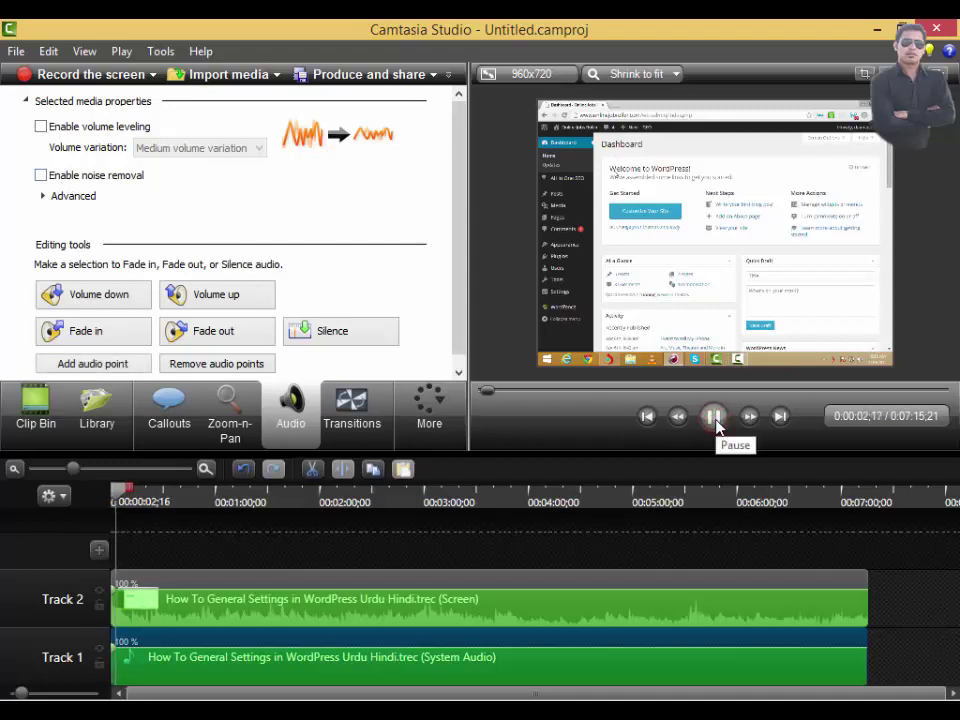
{"action": "left_click", "coordinate": [715, 420]}
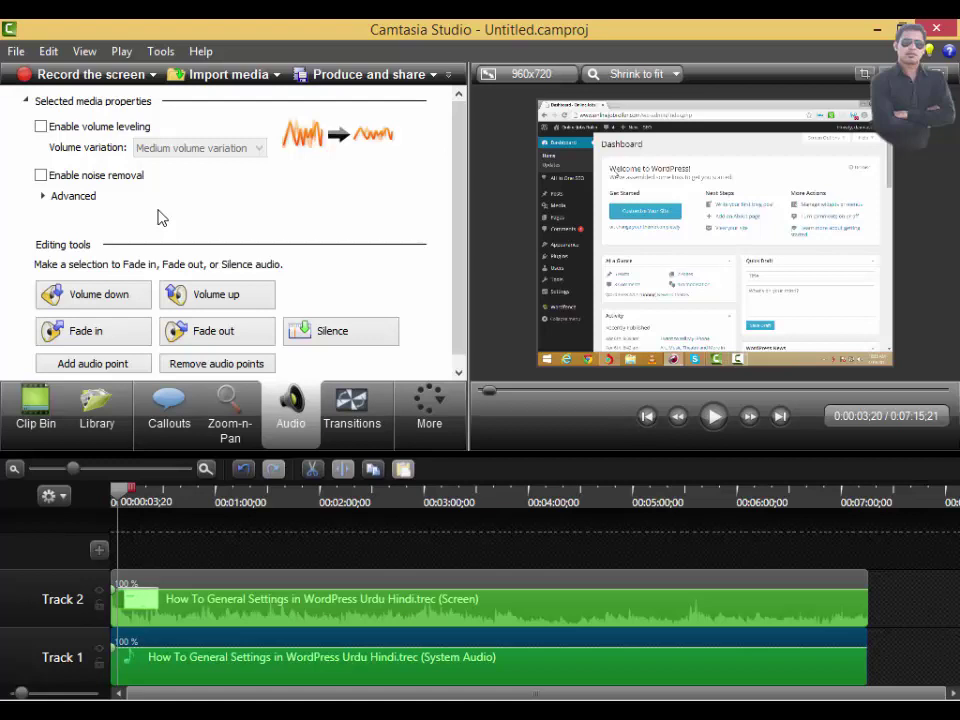
Step: Enable noise removal and preview the cleaned audio, toggling it off and on once
{"action": "left_click", "coordinate": [41, 175]}
{"action": "left_click", "coordinate": [714, 417]}
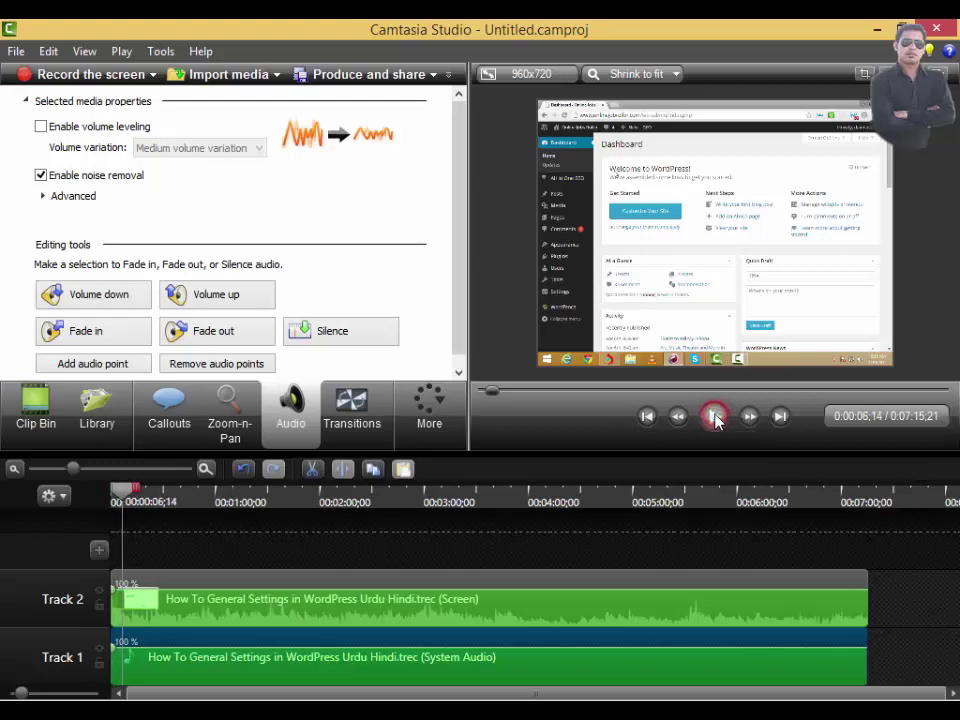
{"action": "left_click", "coordinate": [714, 417]}
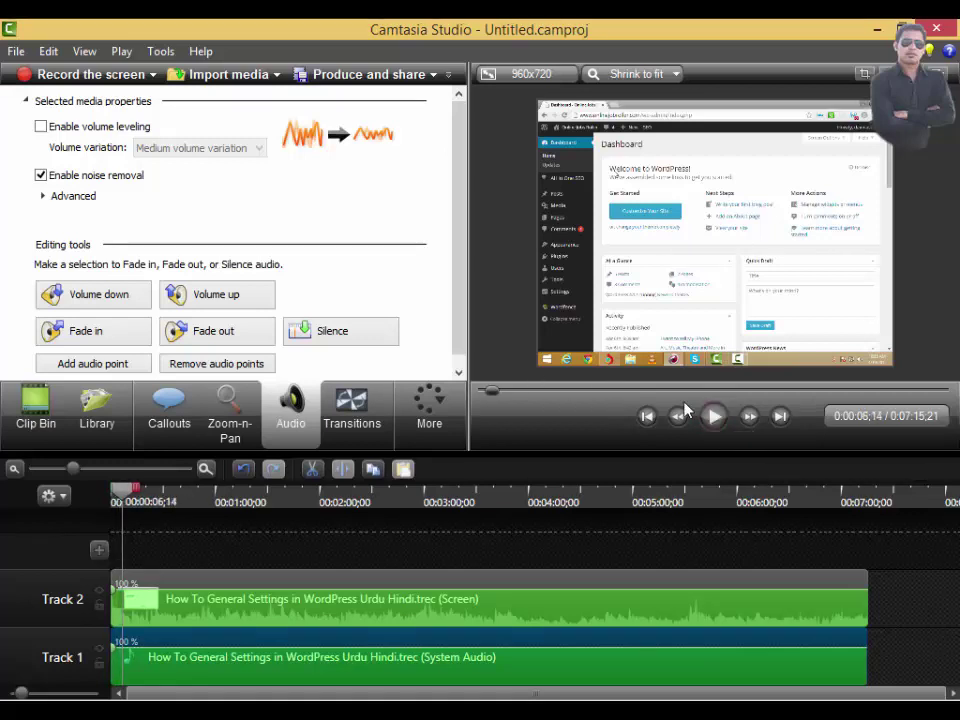
{"action": "left_click", "coordinate": [40, 176]}
{"action": "left_click", "coordinate": [40, 176]}
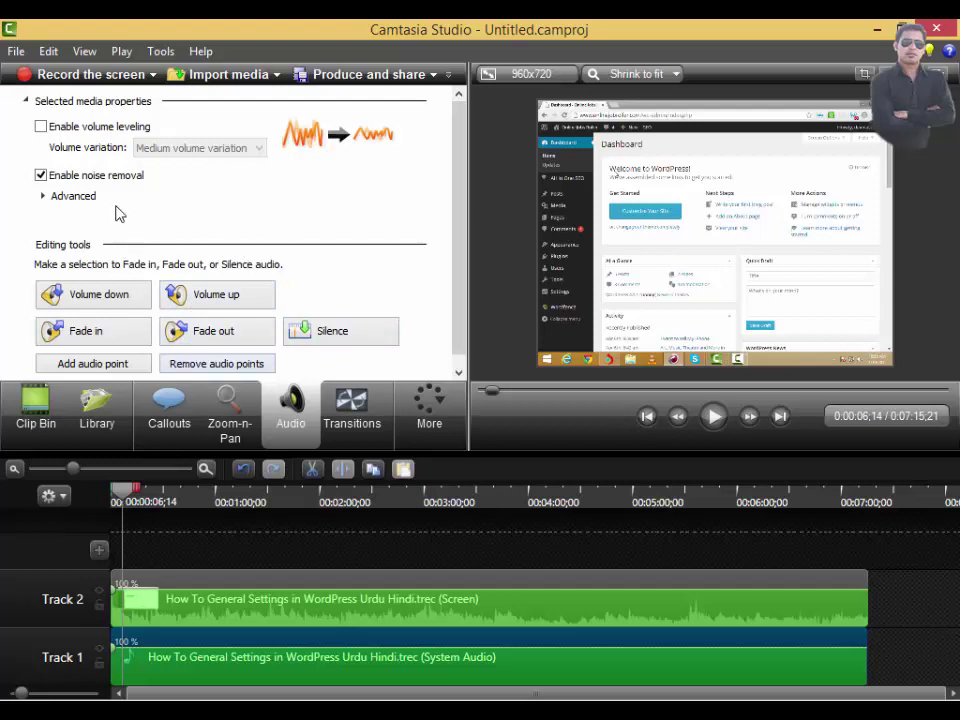
{"action": "left_click", "coordinate": [714, 418]}
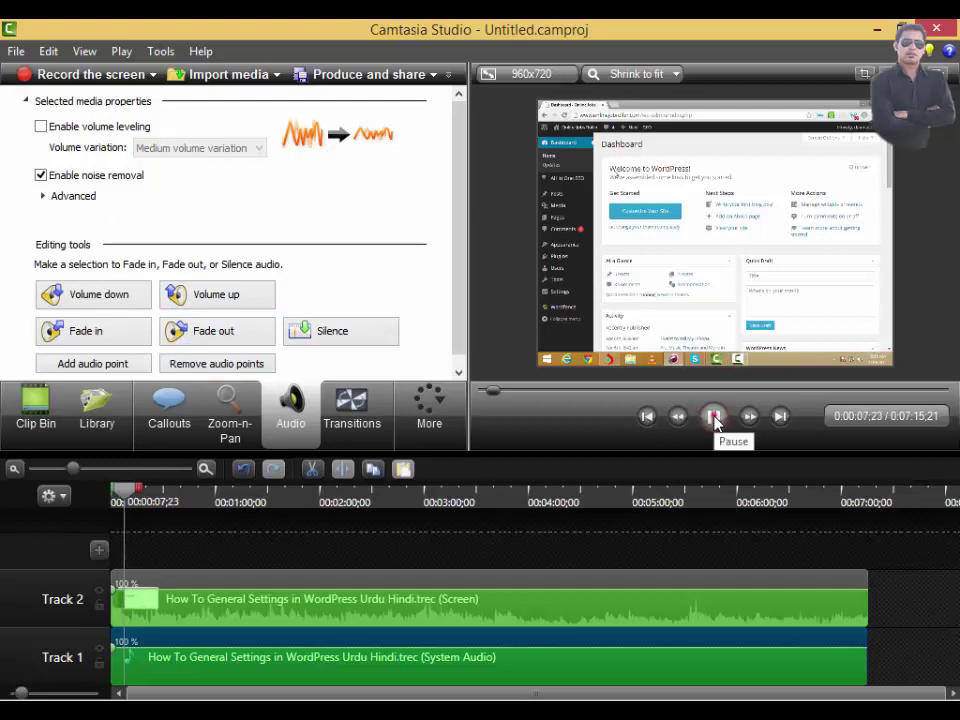
{"action": "left_click", "coordinate": [714, 418]}
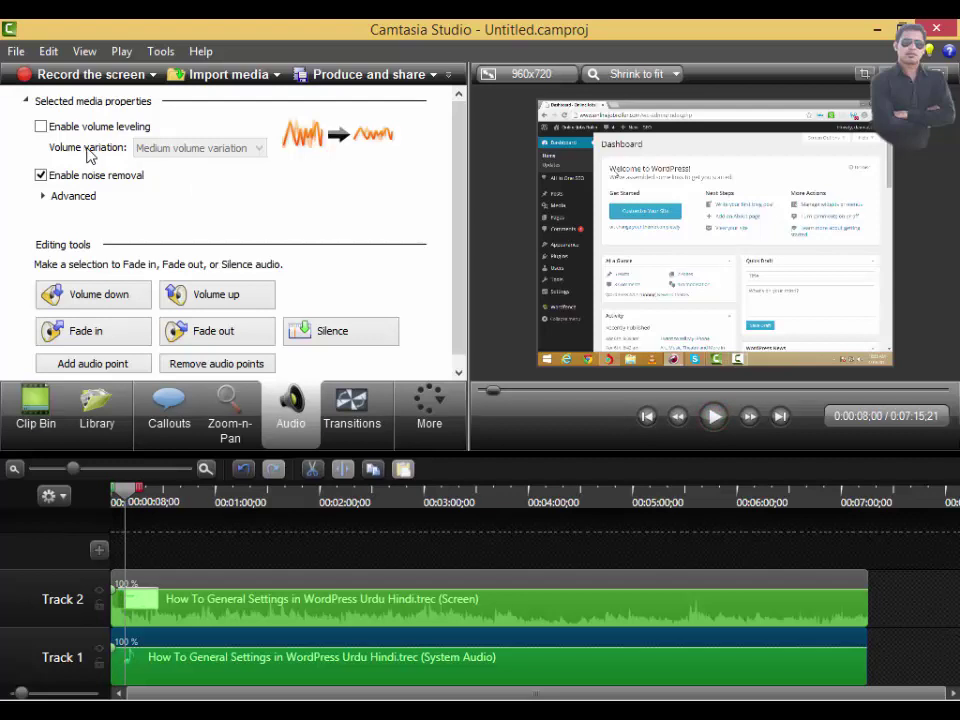
Step: Enable volume leveling and try the low, medium and high volume variation presets
{"action": "left_click", "coordinate": [40, 126]}
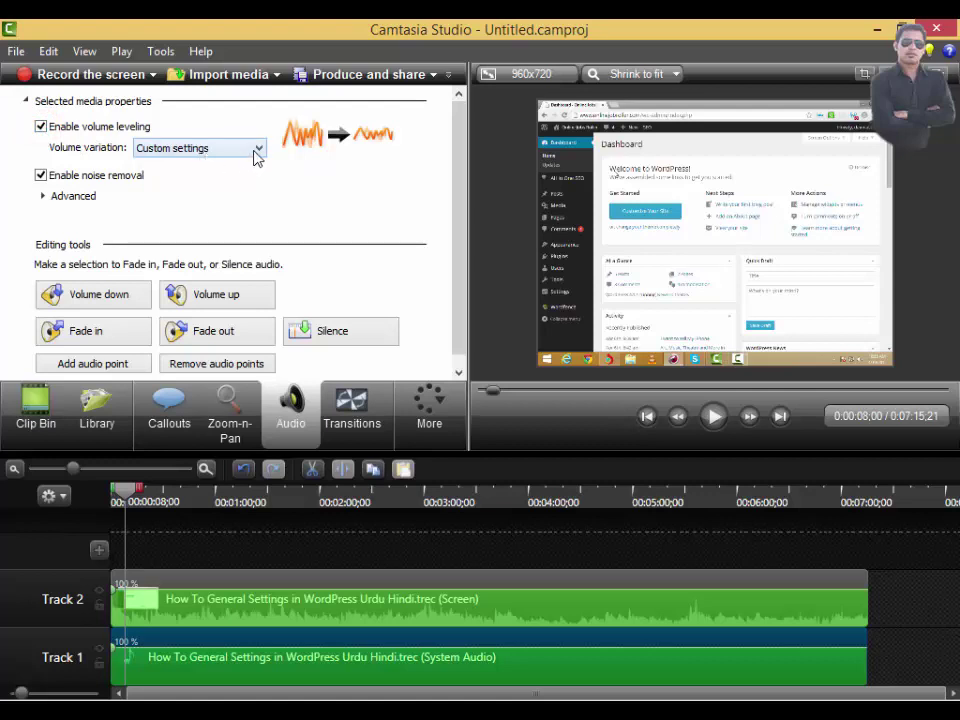
{"action": "left_click", "coordinate": [257, 149]}
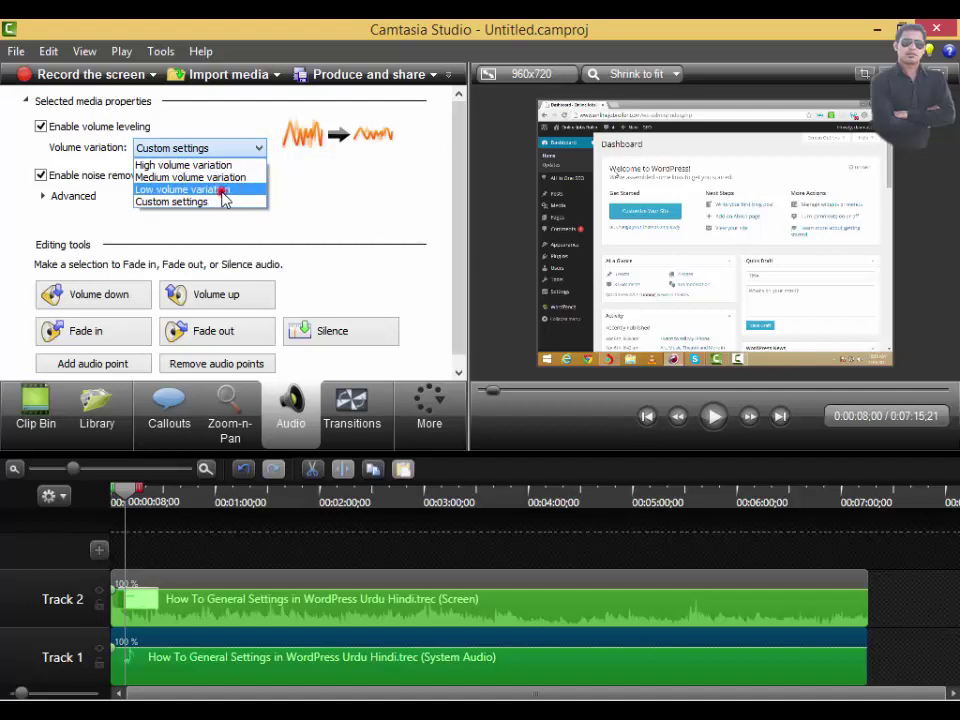
{"action": "left_click", "coordinate": [224, 190]}
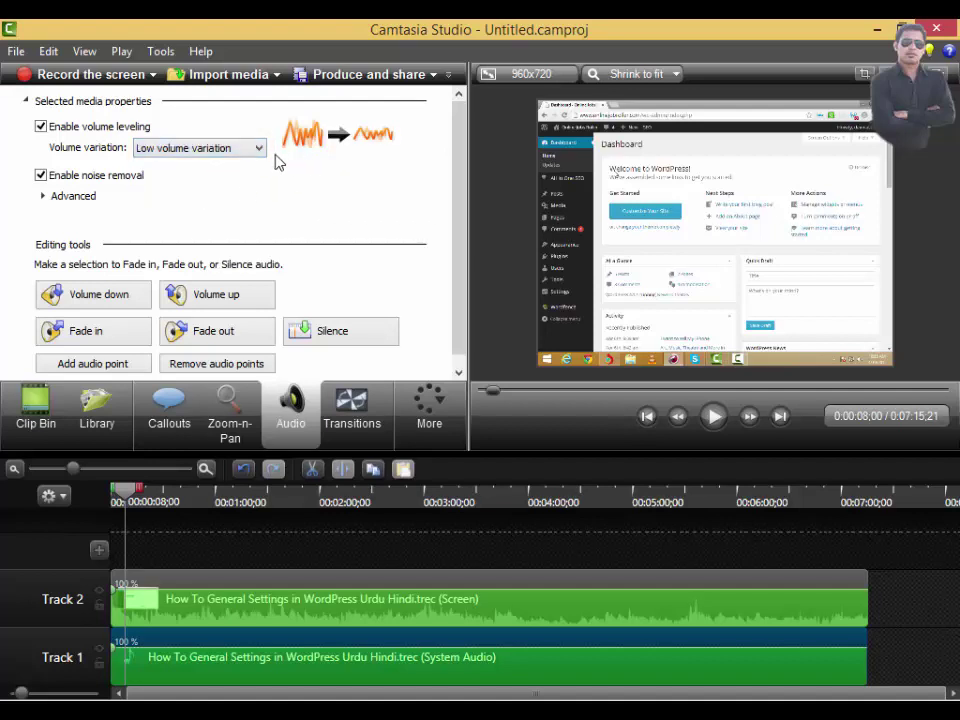
{"action": "left_click", "coordinate": [260, 150]}
{"action": "left_click", "coordinate": [245, 176]}
{"action": "left_click", "coordinate": [254, 149]}
{"action": "left_click", "coordinate": [236, 162]}
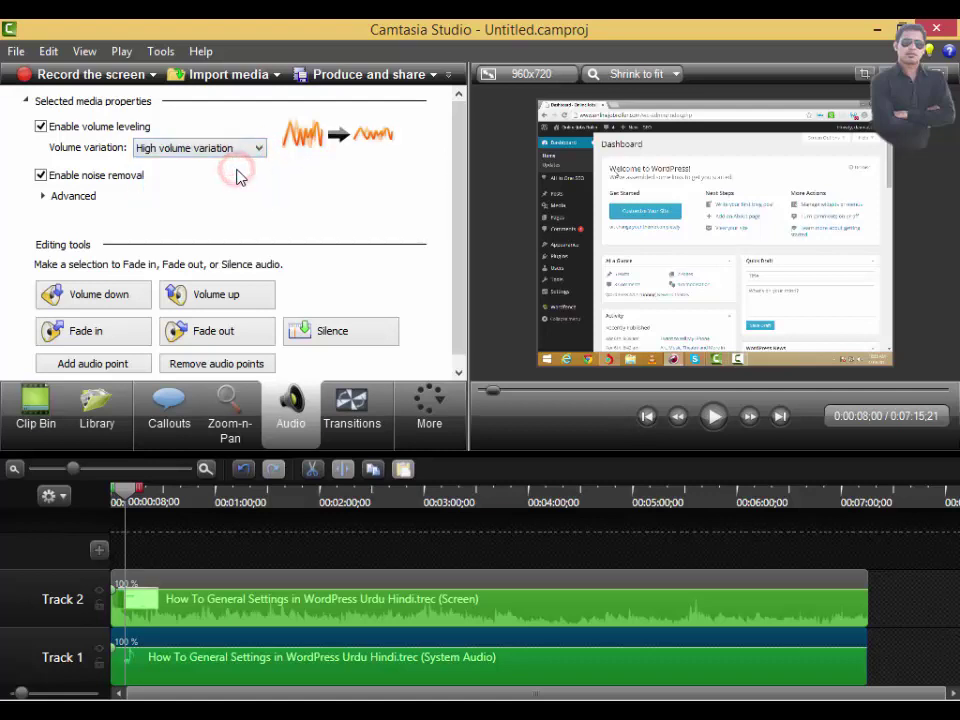
Step: After a preview, switch volume variation to Custom settings (ratio 20, threshold -30 dB, gain 19 dB)
{"action": "left_click", "coordinate": [714, 414]}
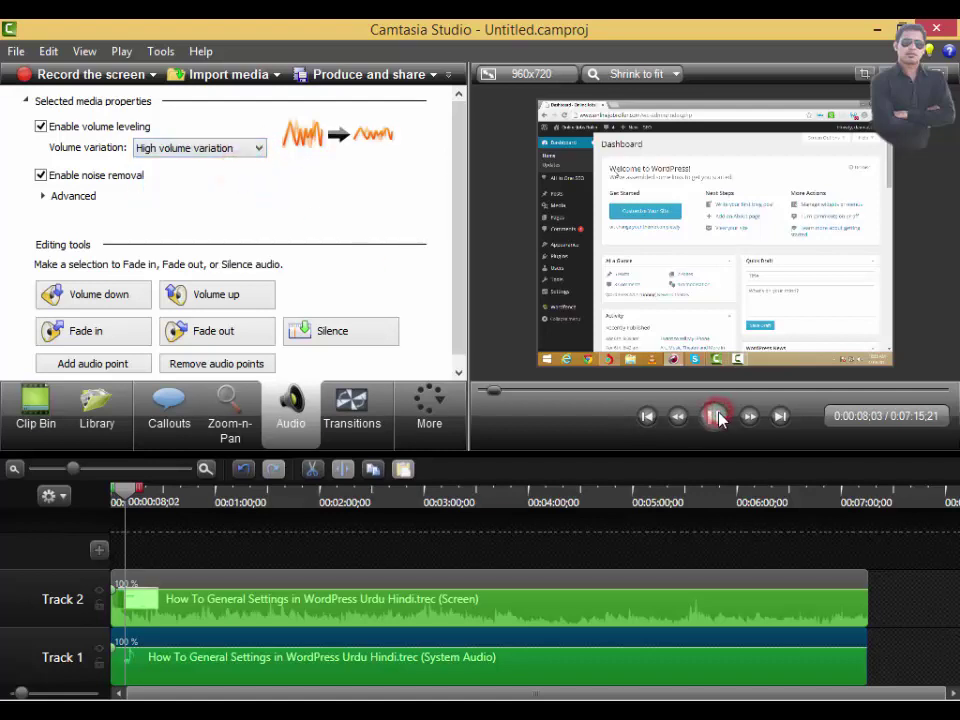
{"action": "left_click", "coordinate": [716, 418]}
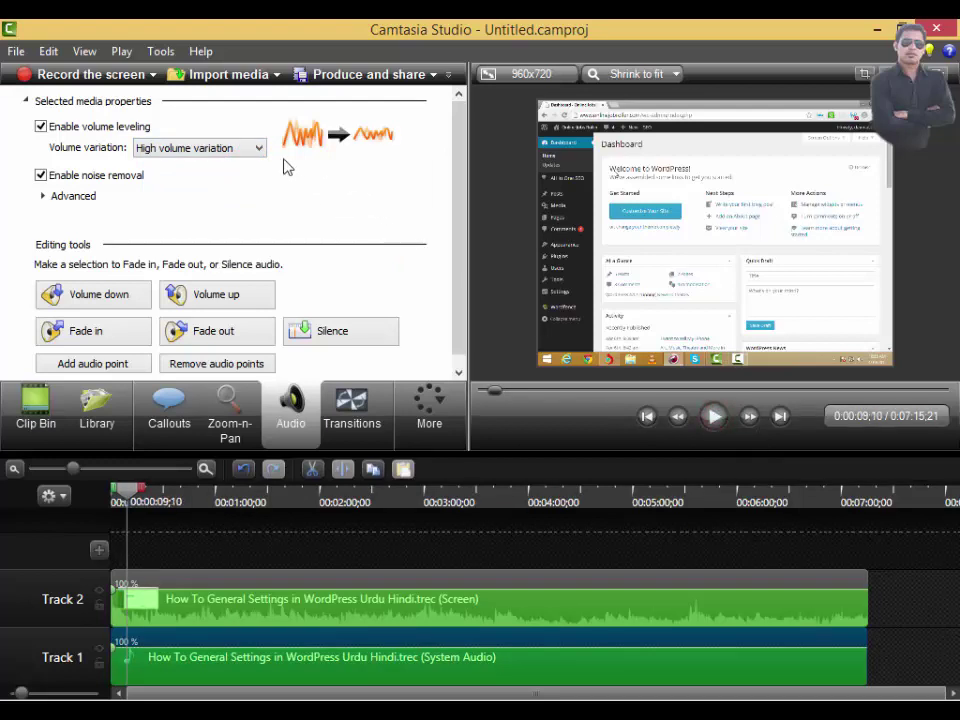
{"action": "left_click", "coordinate": [259, 150]}
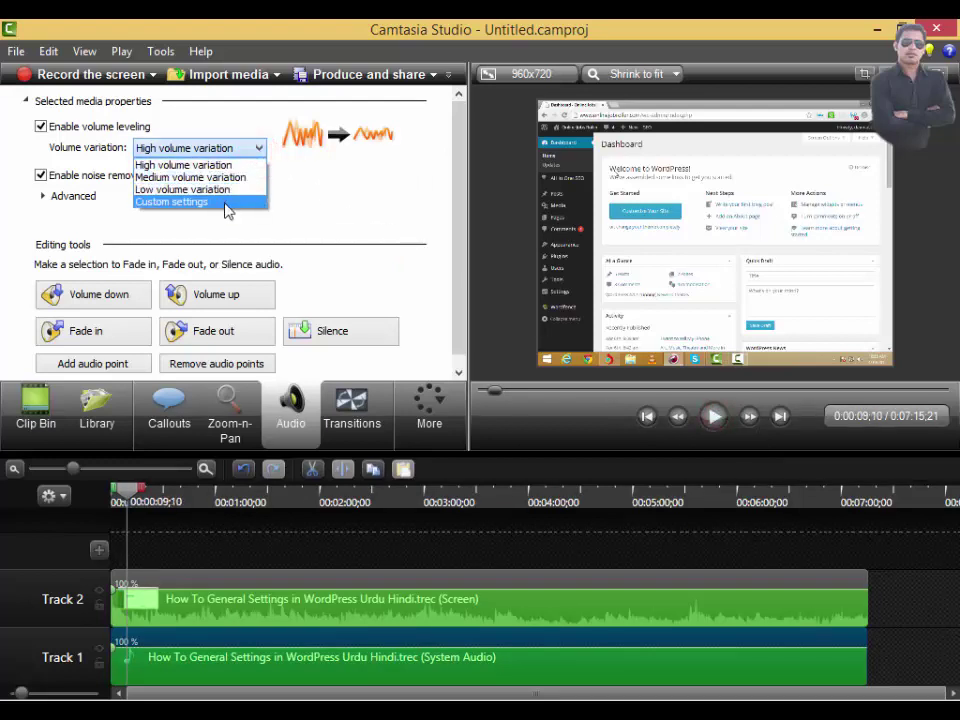
{"action": "left_click", "coordinate": [225, 203]}
Step: Confirm volume leveling stays on with Custom settings selected in the variation list
{"action": "left_click", "coordinate": [255, 148]}
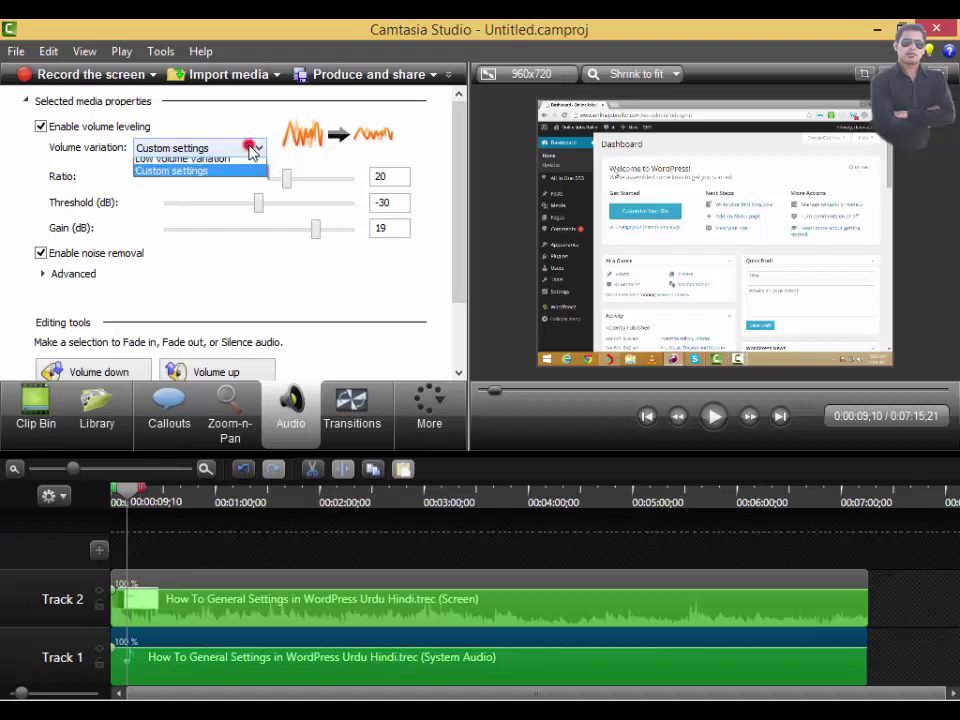
{"action": "left_click", "coordinate": [200, 204]}
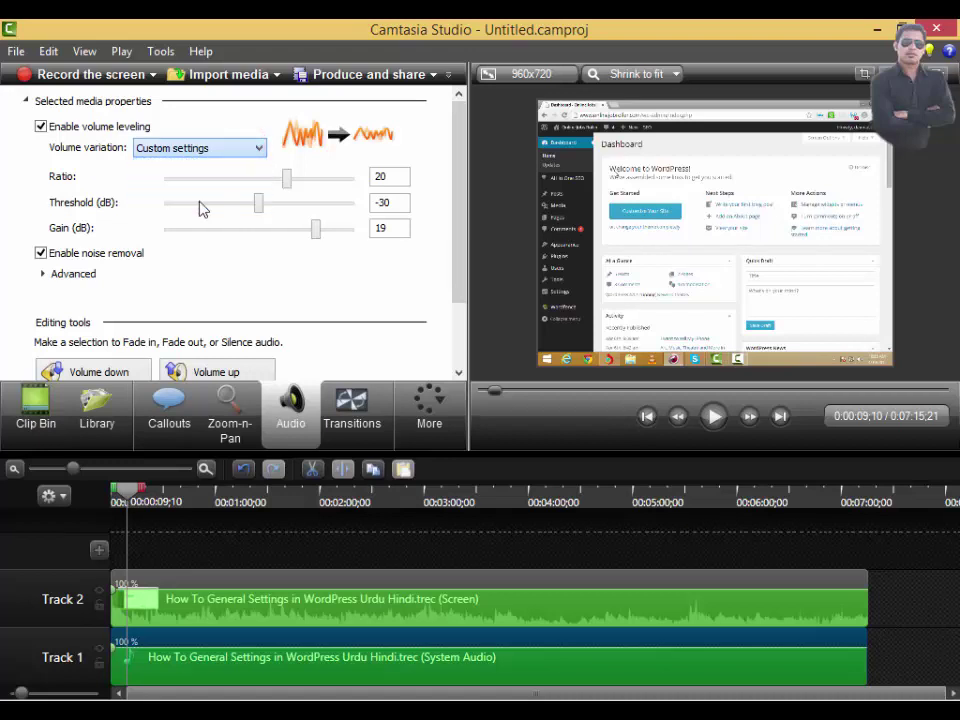
{"action": "left_click", "coordinate": [40, 127]}
{"action": "left_click", "coordinate": [40, 127]}
{"action": "left_click", "coordinate": [230, 148]}
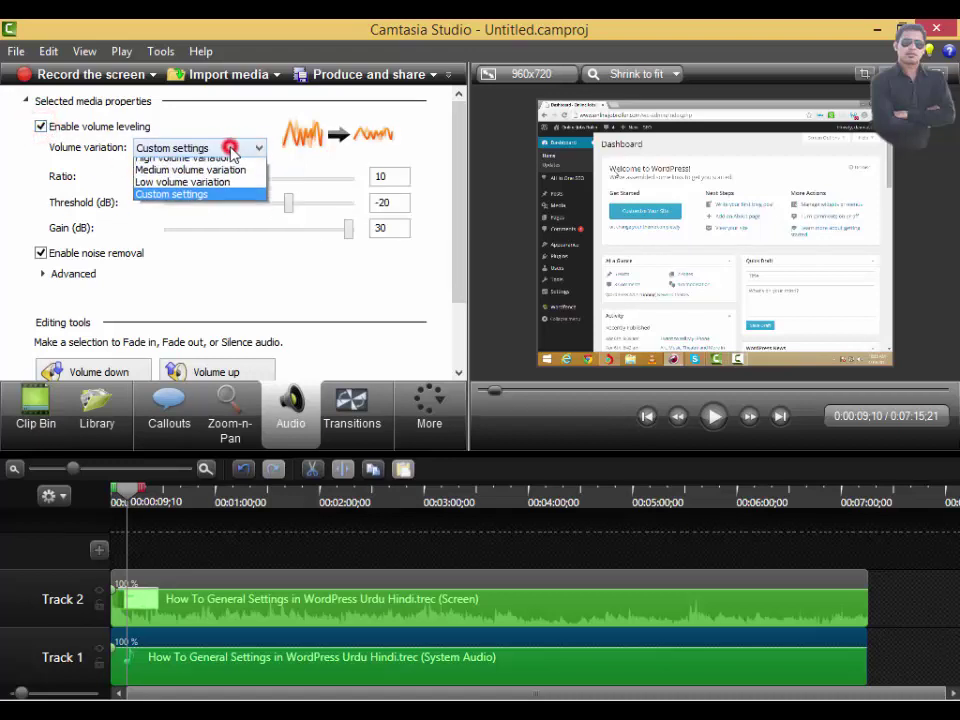
{"action": "left_click", "coordinate": [186, 195]}
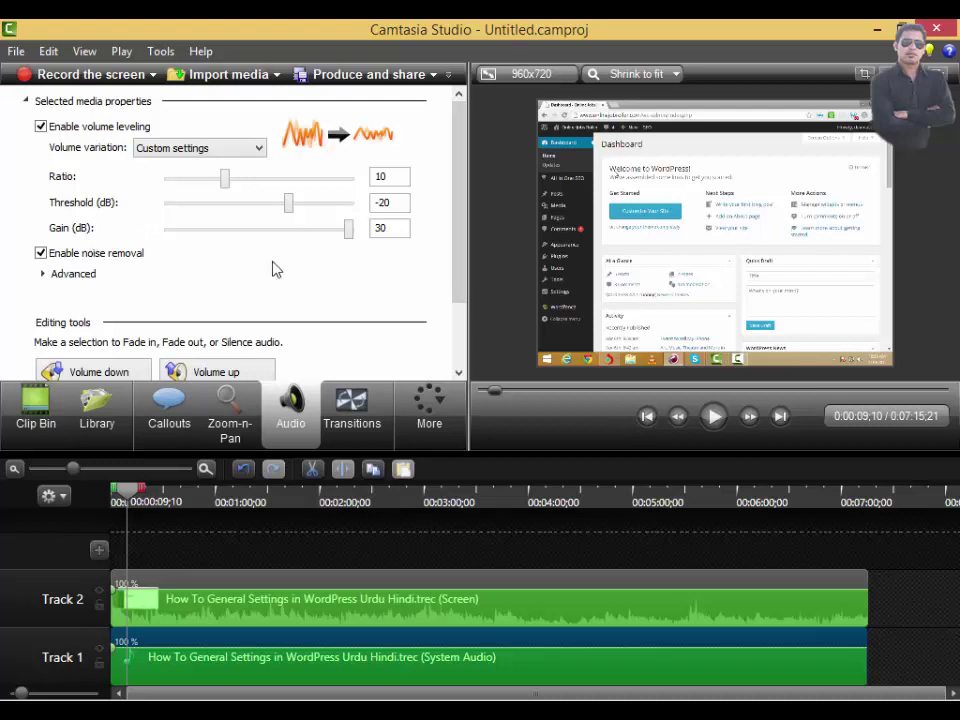
Step: Adjust the leveling gain through 8, 6, 3 and 21 dB up to 30 dB, previewing between changes
{"action": "left_click_drag", "start_coordinate": [347, 240], "coordinate": [286, 237]}
{"action": "left_click_drag", "start_coordinate": [283, 235], "coordinate": [278, 236]}
{"action": "left_click_drag", "start_coordinate": [277, 232], "coordinate": [269, 236]}
{"action": "left_click", "coordinate": [714, 417]}
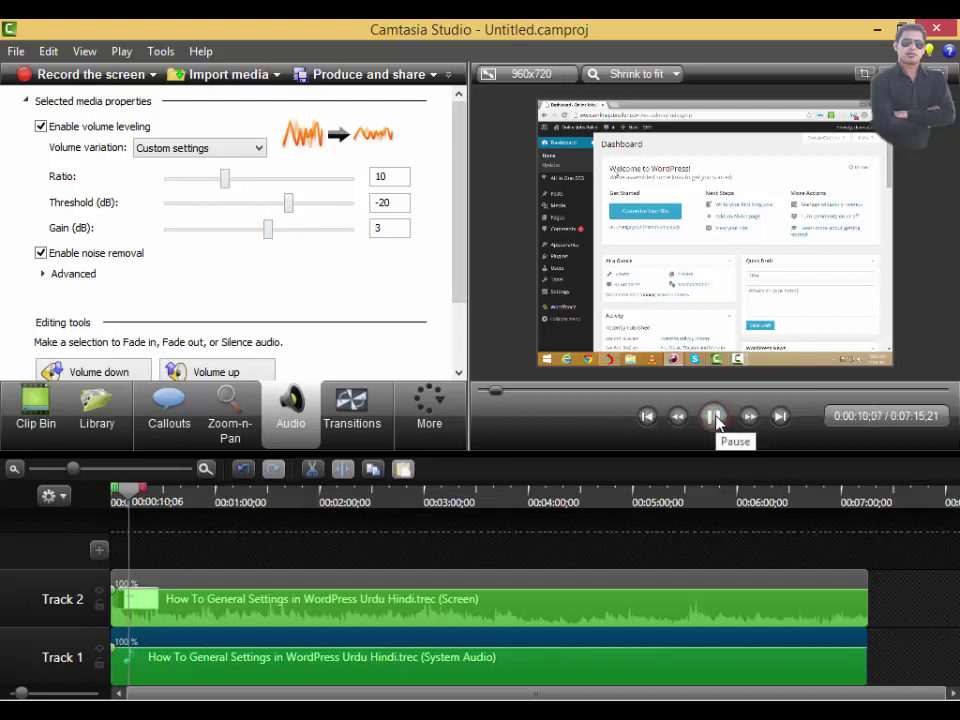
{"action": "left_click", "coordinate": [714, 418]}
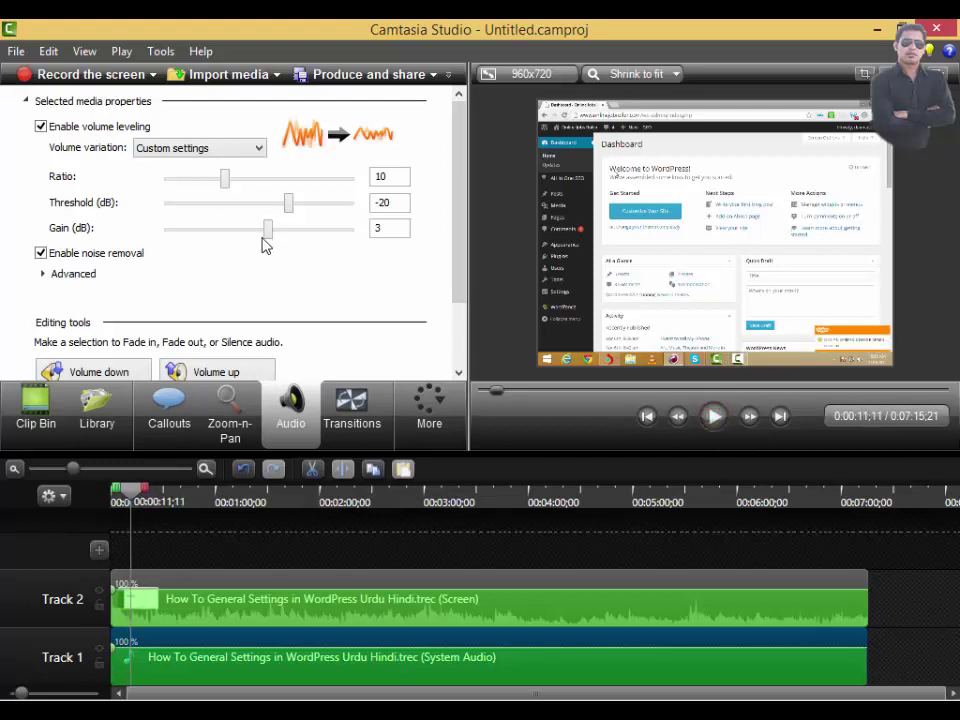
{"action": "left_click_drag", "start_coordinate": [267, 231], "coordinate": [322, 236]}
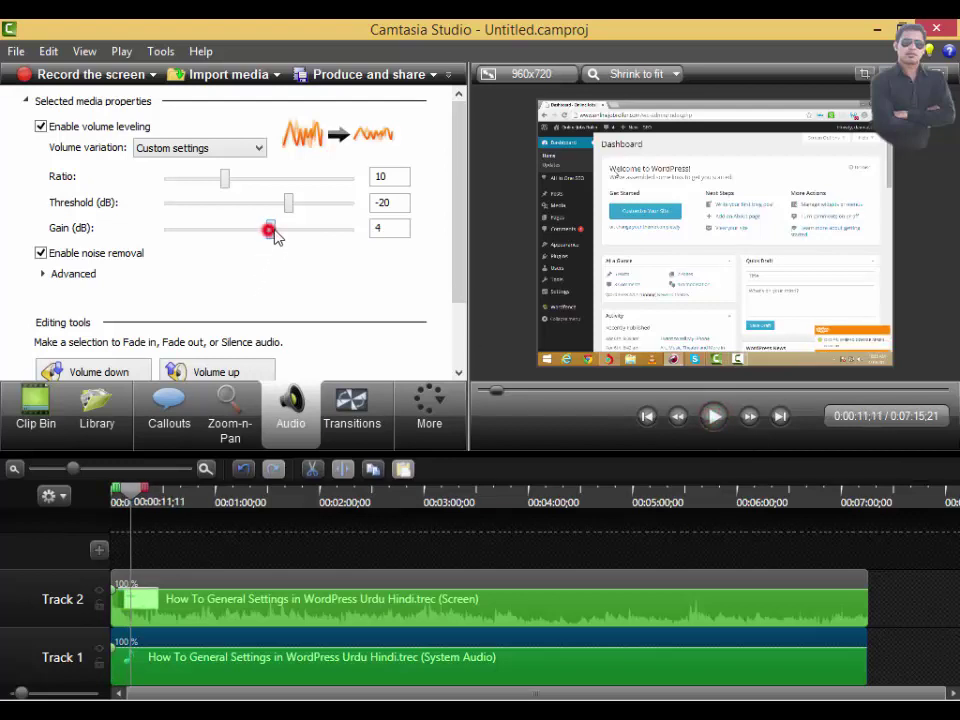
{"action": "left_click", "coordinate": [716, 420]}
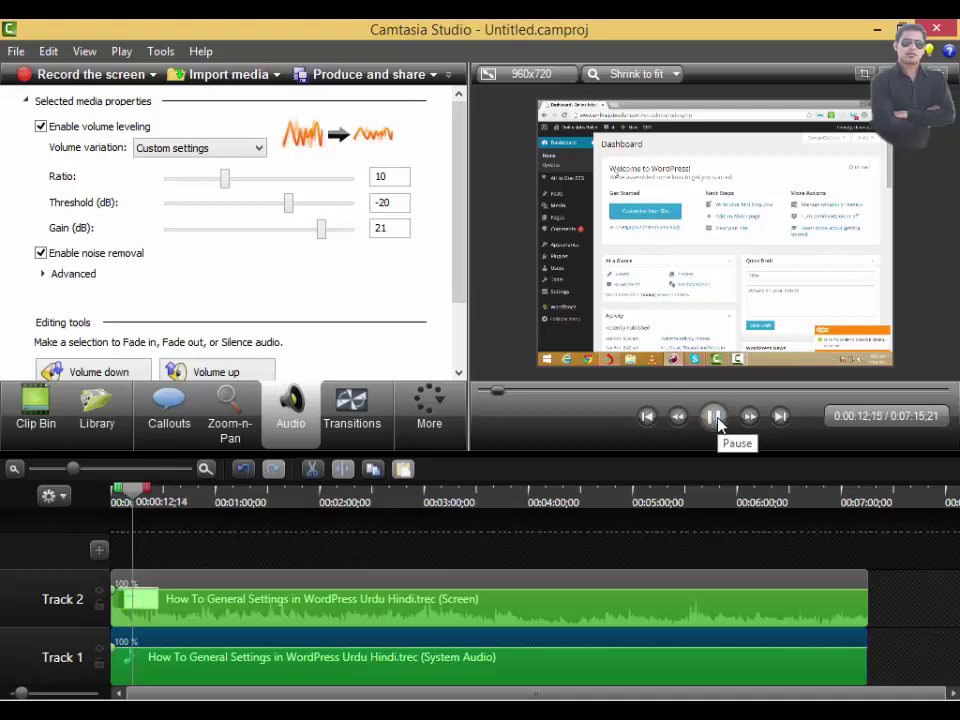
{"action": "left_click", "coordinate": [715, 418]}
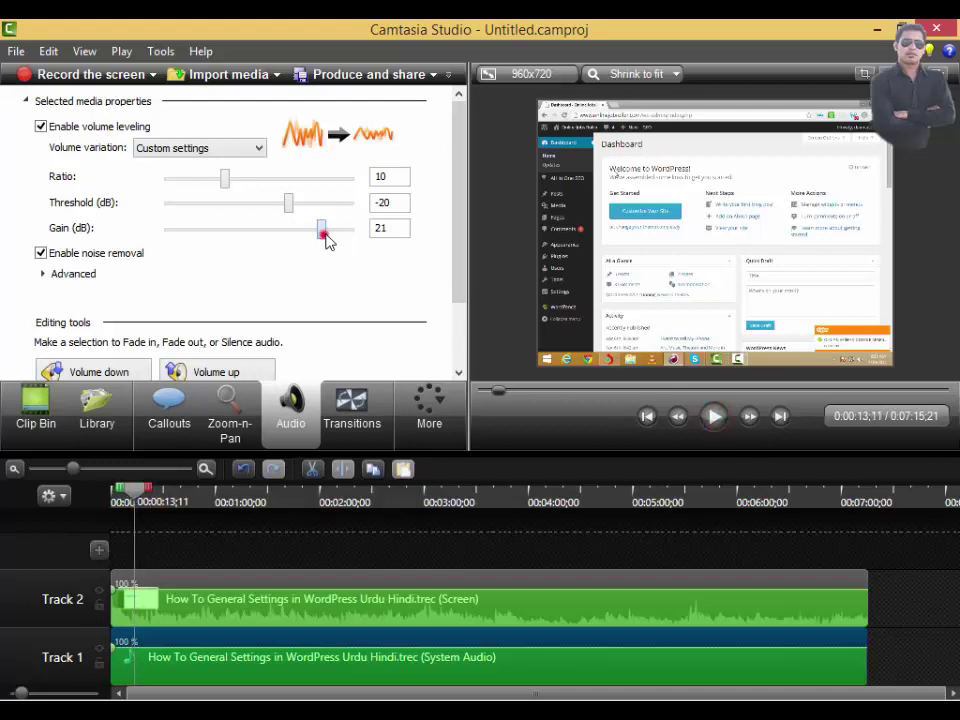
{"action": "left_click_drag", "start_coordinate": [328, 240], "coordinate": [356, 242]}
{"action": "left_click", "coordinate": [615, 655]}
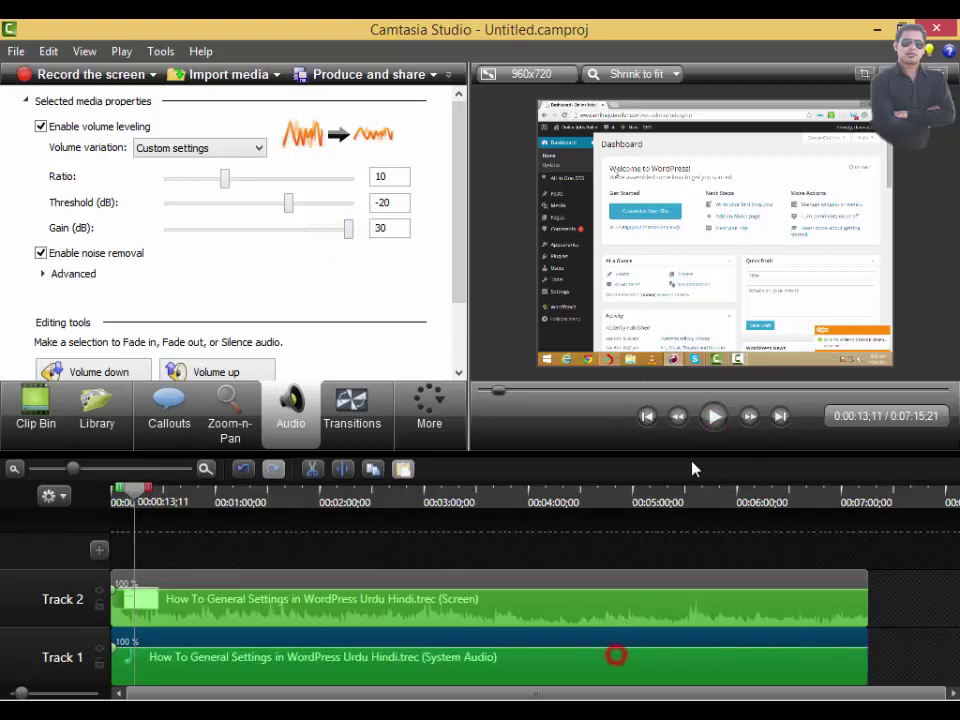
{"action": "left_click", "coordinate": [714, 418]}
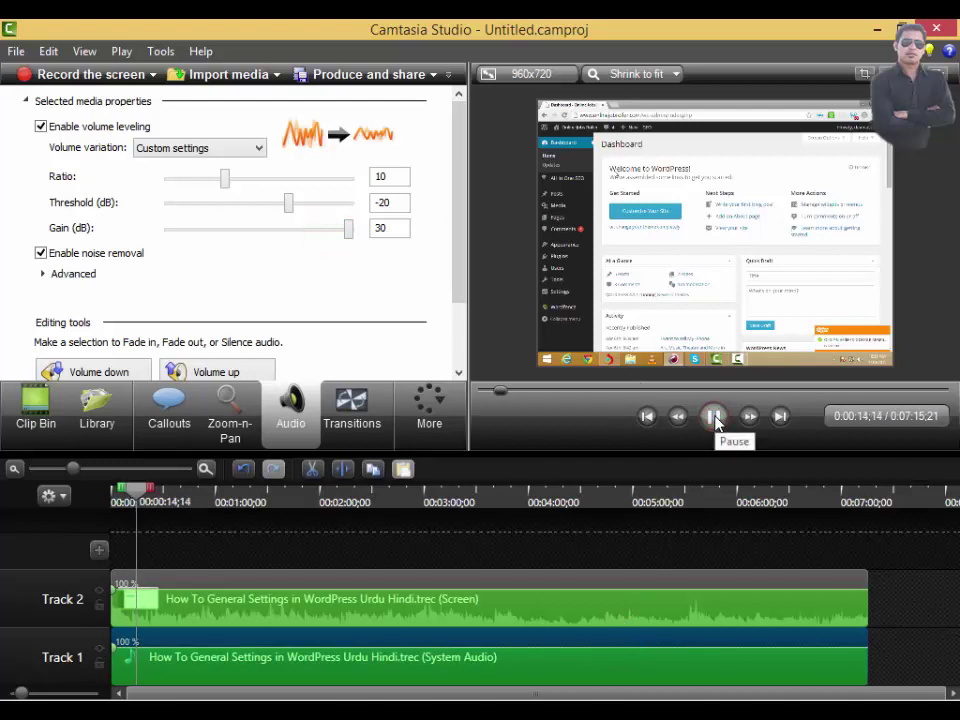
{"action": "left_click", "coordinate": [714, 418]}
Step: Set the threshold to -2 dB and the ratio to 24, previewing after each
{"action": "mouse_move", "coordinate": [288, 204]}
{"action": "left_mouse_down"}
{"action": "mouse_move", "coordinate": [253, 204]}
{"action": "mouse_move", "coordinate": [343, 204]}
{"action": "left_mouse_up"}
{"action": "left_click", "coordinate": [714, 417]}
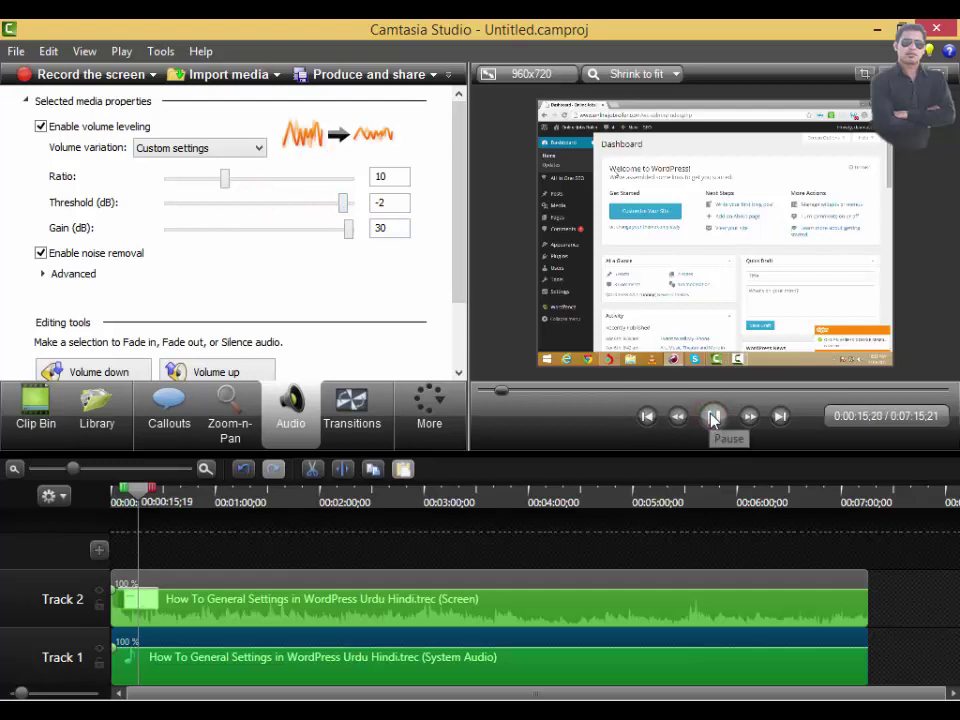
{"action": "left_click", "coordinate": [714, 418]}
{"action": "left_click_drag", "start_coordinate": [226, 179], "coordinate": [317, 188]}
{"action": "left_click", "coordinate": [714, 418]}
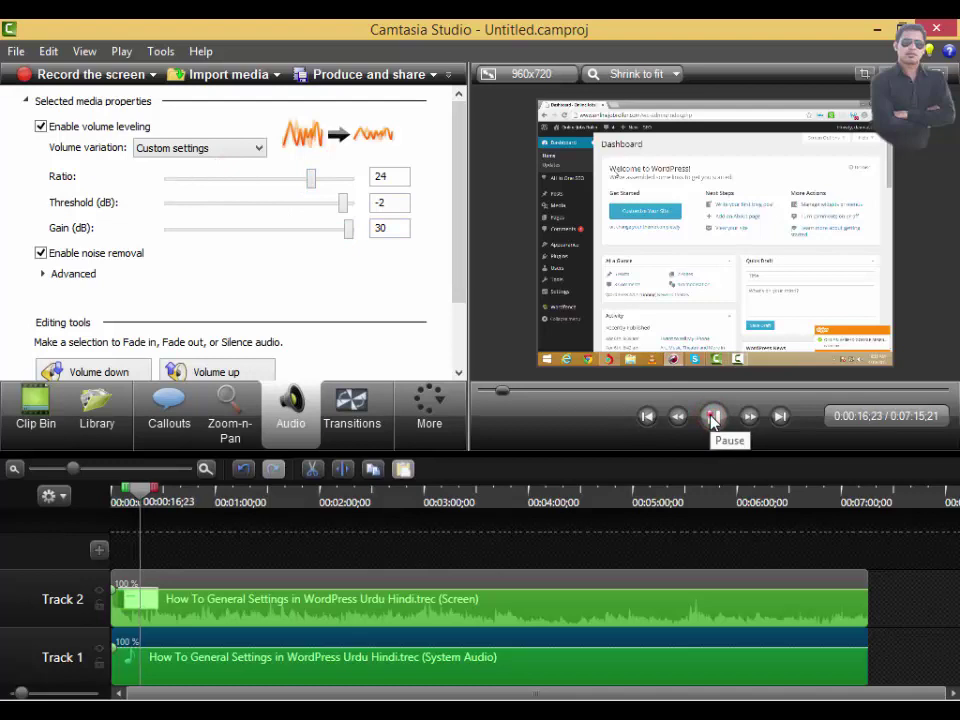
{"action": "left_click", "coordinate": [714, 418]}
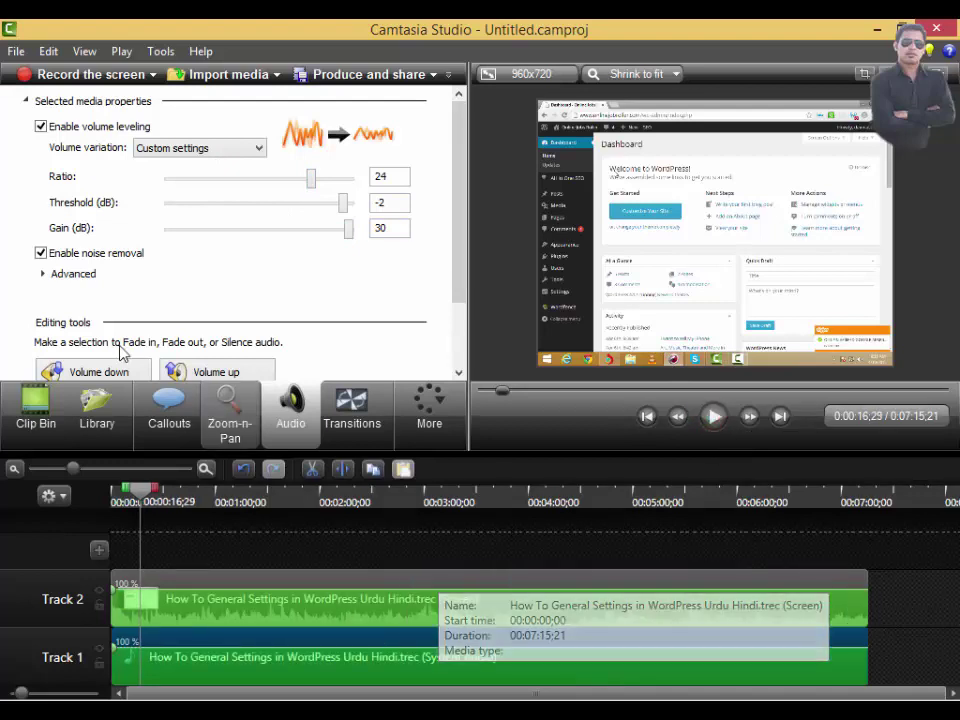
Step: Delete the Track 1 audio and Track 2 screen clips, then the recording from the clip bin
{"action": "left_click", "coordinate": [36, 410]}
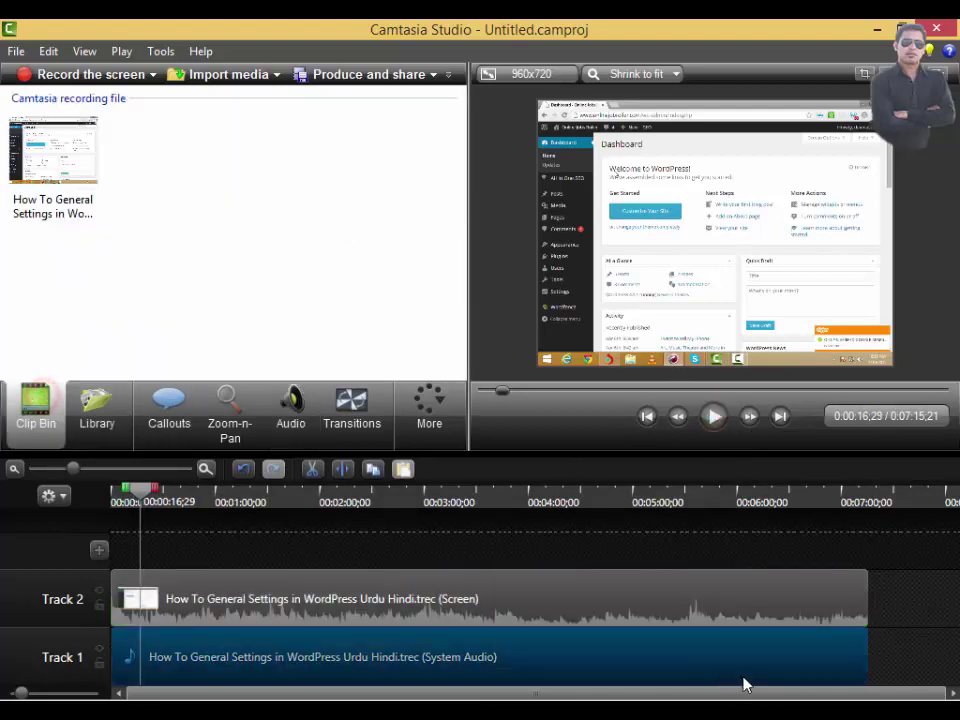
{"action": "left_click", "coordinate": [700, 634]}
{"action": "key", "text": "Delete"}
{"action": "left_click", "coordinate": [598, 600]}
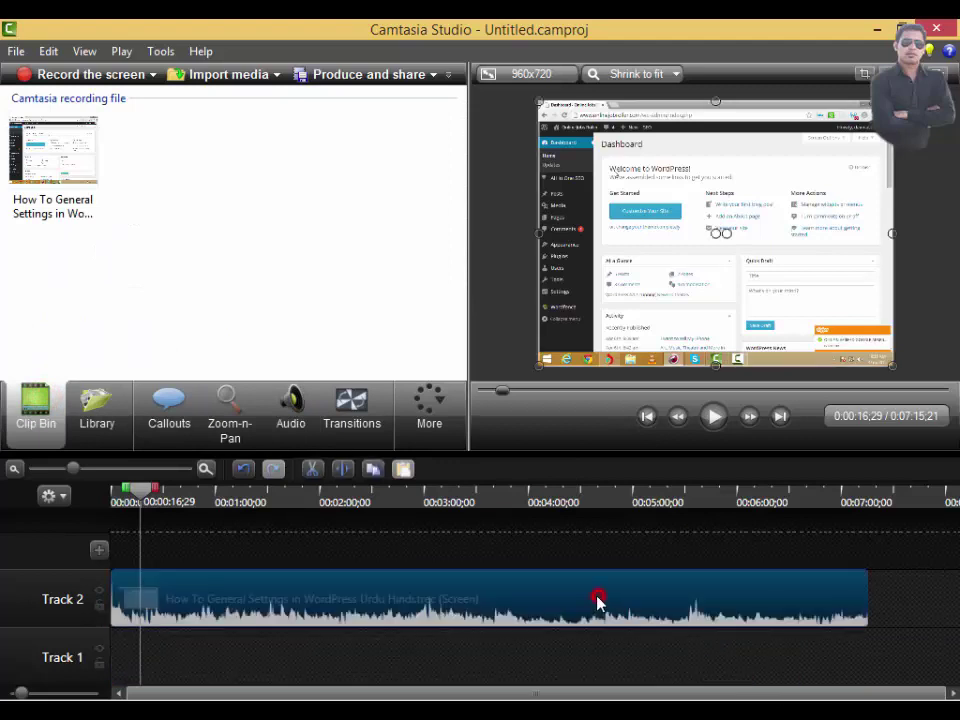
{"action": "key", "text": "Delete"}
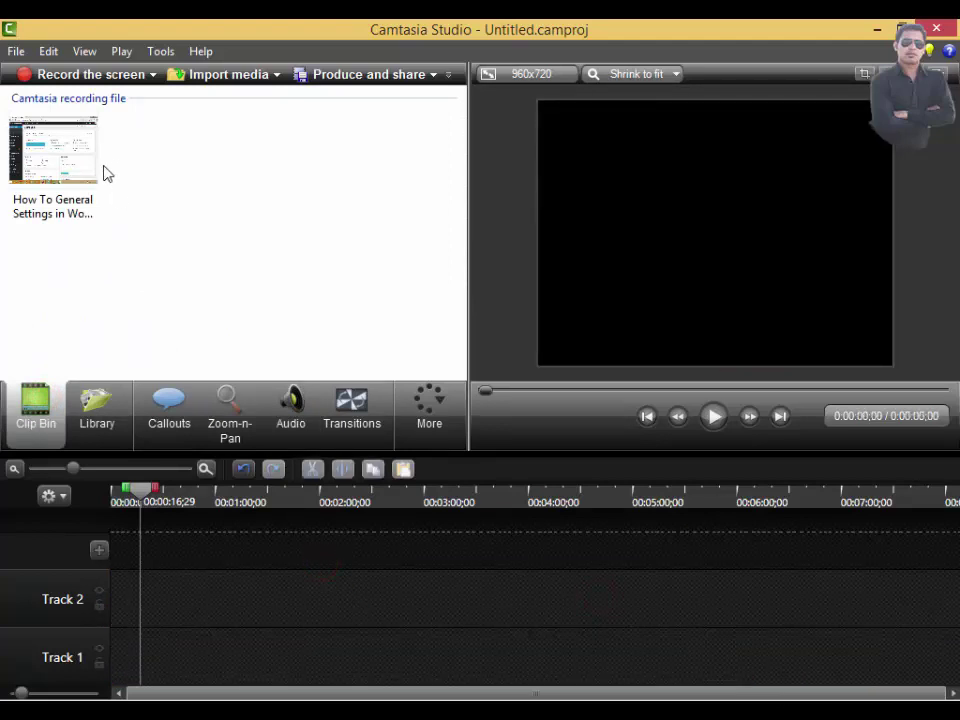
{"action": "left_click", "coordinate": [75, 160]}
{"action": "key", "text": "Delete"}
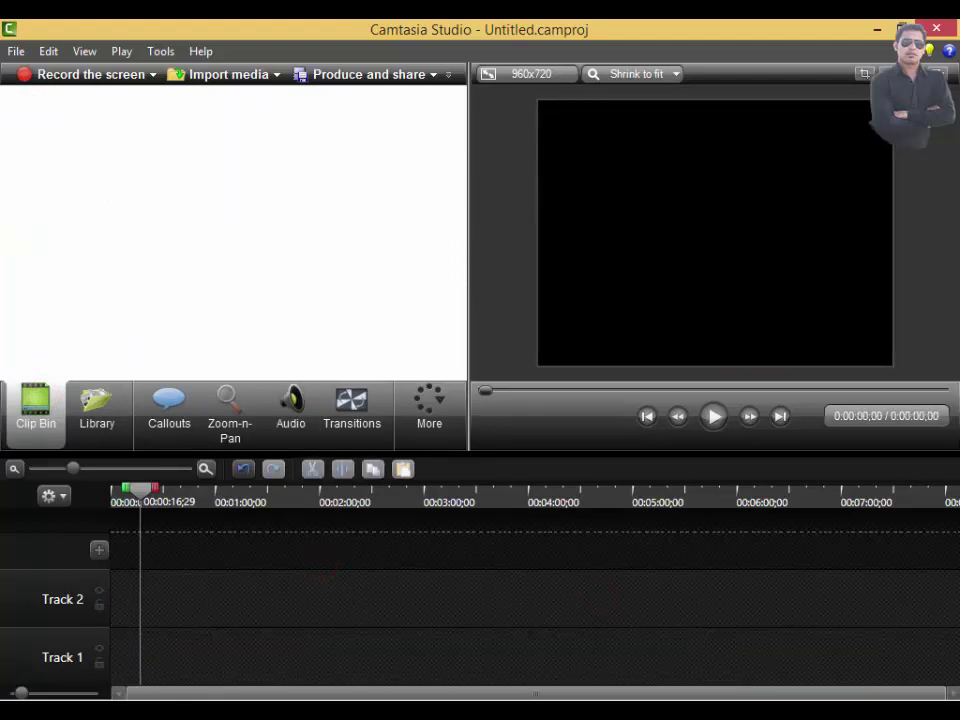
Step: Drag the Auto Social Posting With Jetpack Plugin .trec file from the Wordpress folder onto Track 2
{"action": "left_click", "coordinate": [144, 634]}
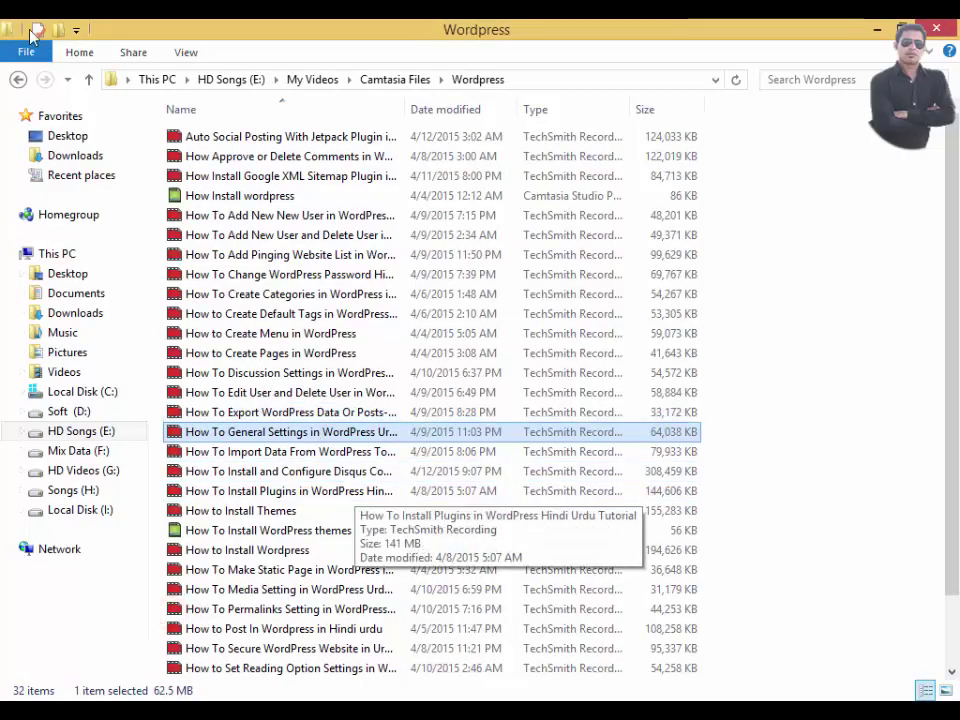
{"action": "left_click", "coordinate": [281, 139]}
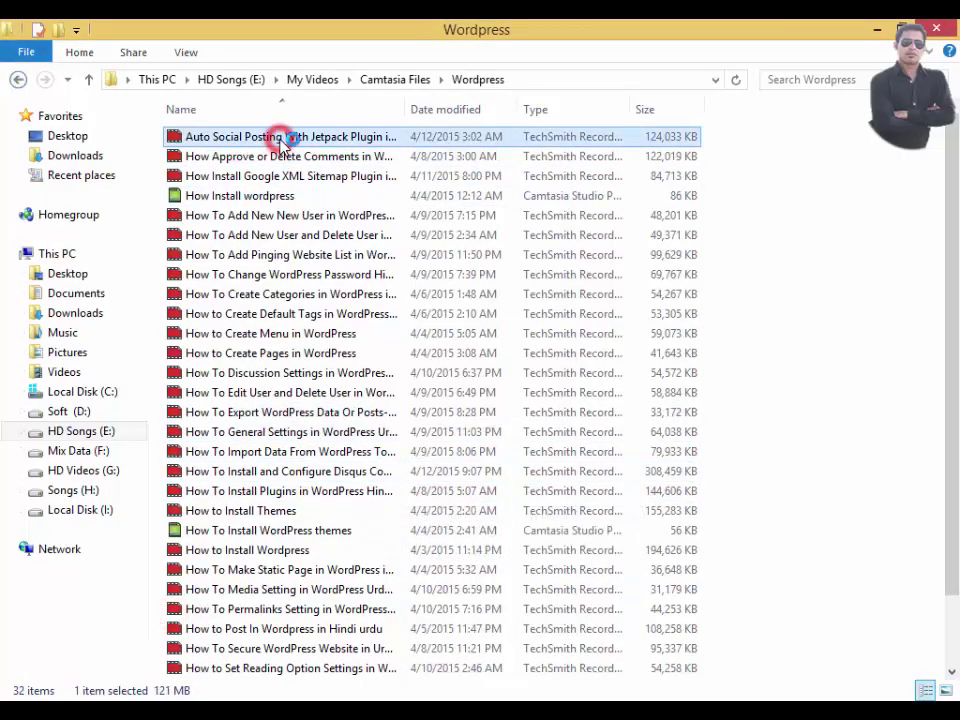
{"action": "left_click_drag", "start_coordinate": [281, 143], "coordinate": [366, 556]}
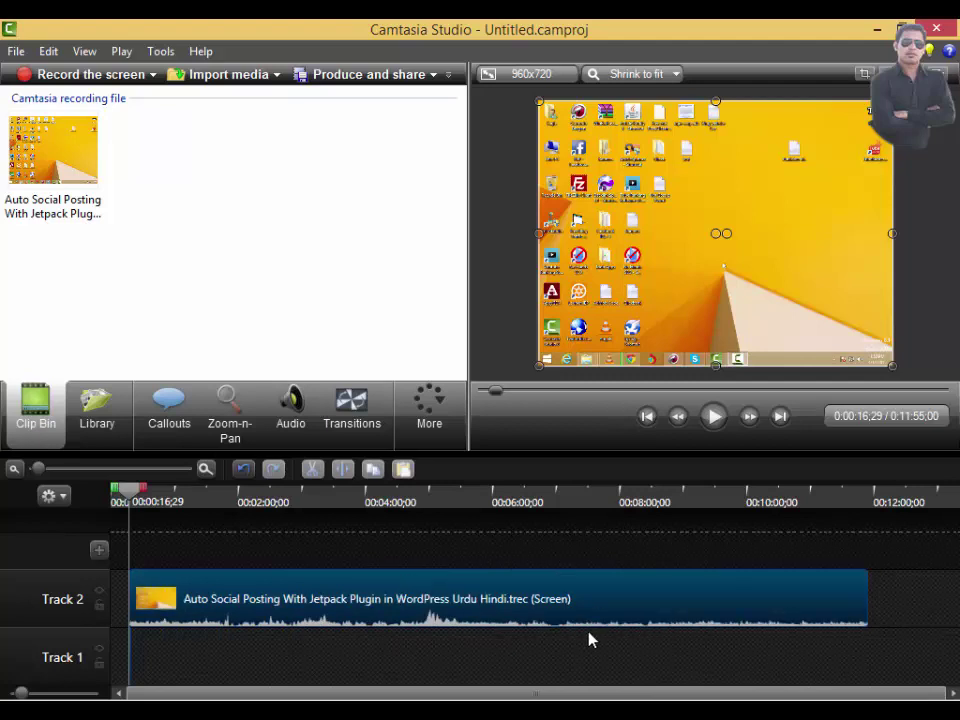
Step: Enable custom volume leveling on the Jetpack clip (ratio 24, threshold -2 dB, gain 30 dB) and preview it
{"action": "left_click", "coordinate": [291, 402]}
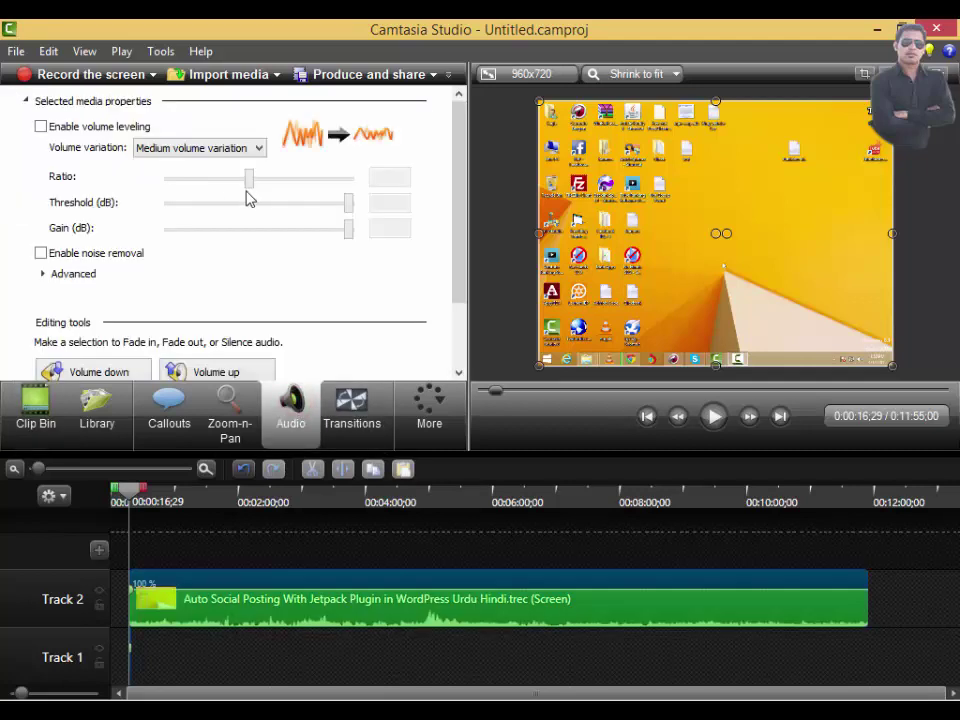
{"action": "left_click", "coordinate": [91, 130]}
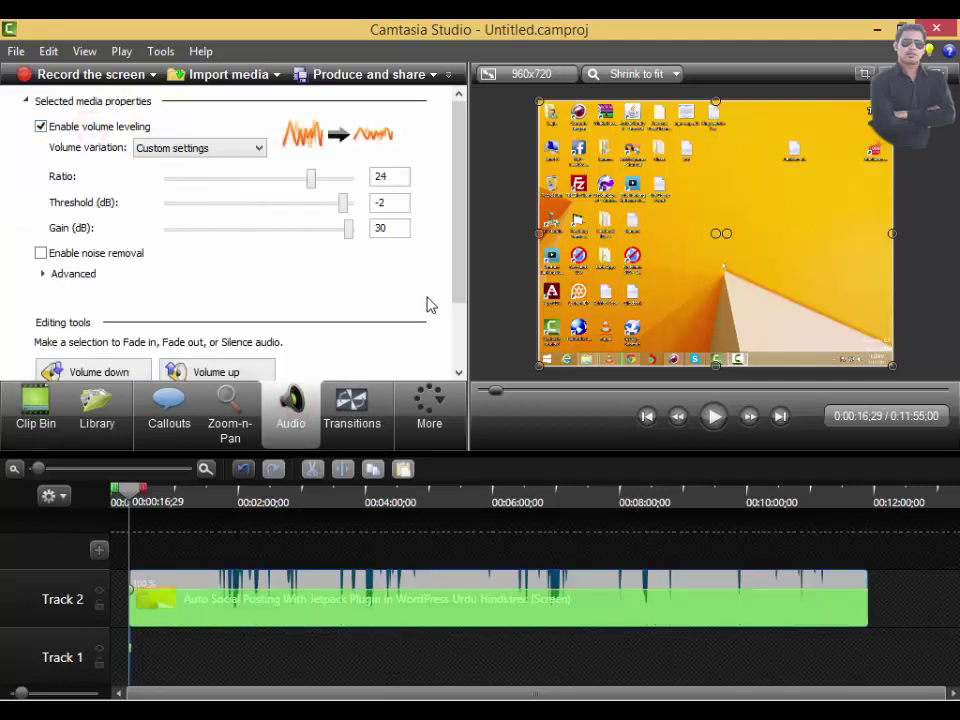
{"action": "left_click", "coordinate": [716, 417]}
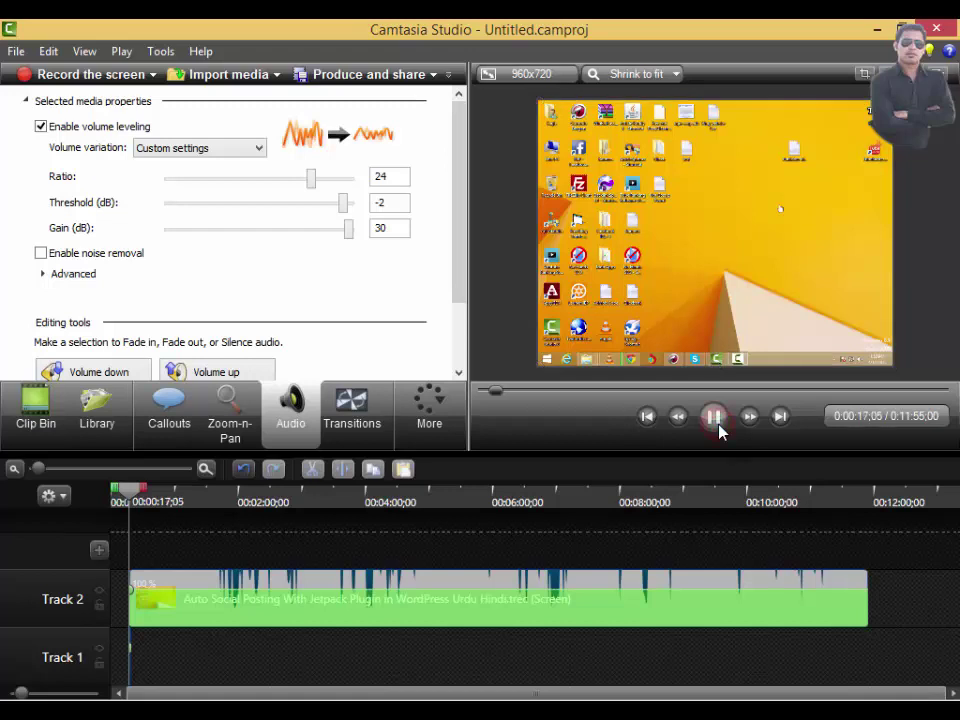
{"action": "left_click", "coordinate": [716, 420]}
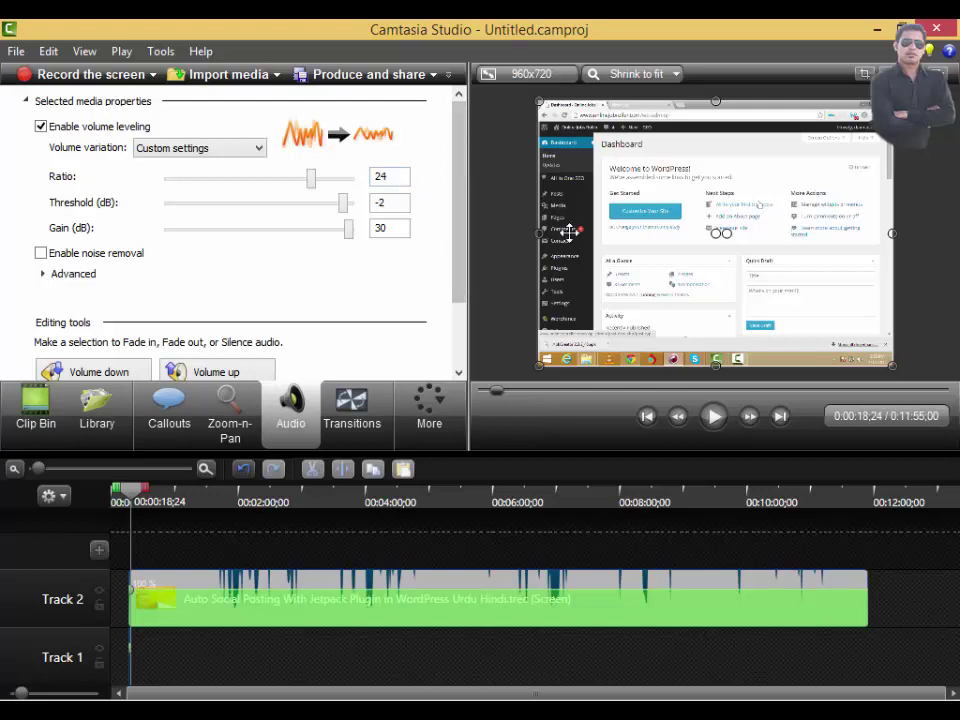
Step: Adjust the leveling gain from 6 dB to 17 dB and finally 29 dB, previewing each change
{"action": "left_click_drag", "start_coordinate": [348, 228], "coordinate": [277, 230]}
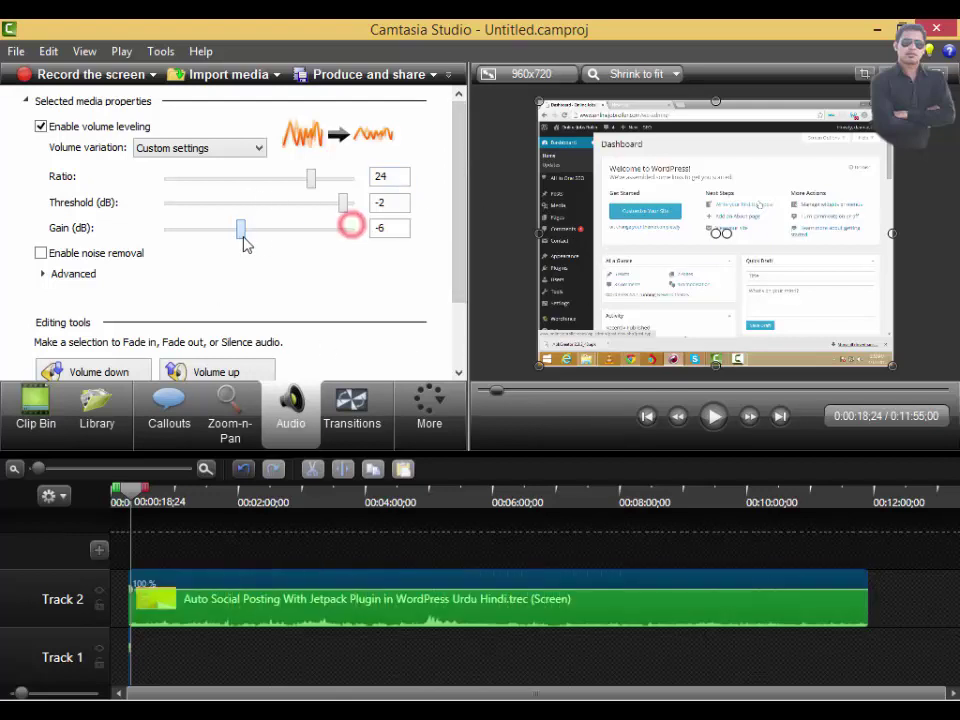
{"action": "left_click", "coordinate": [716, 420]}
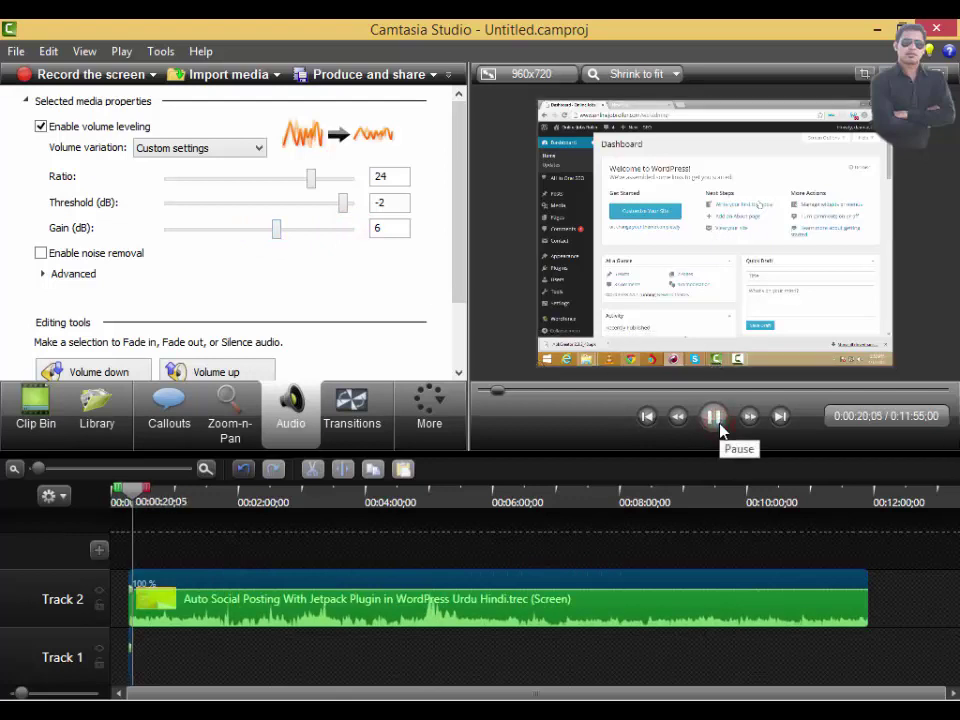
{"action": "left_click", "coordinate": [716, 420]}
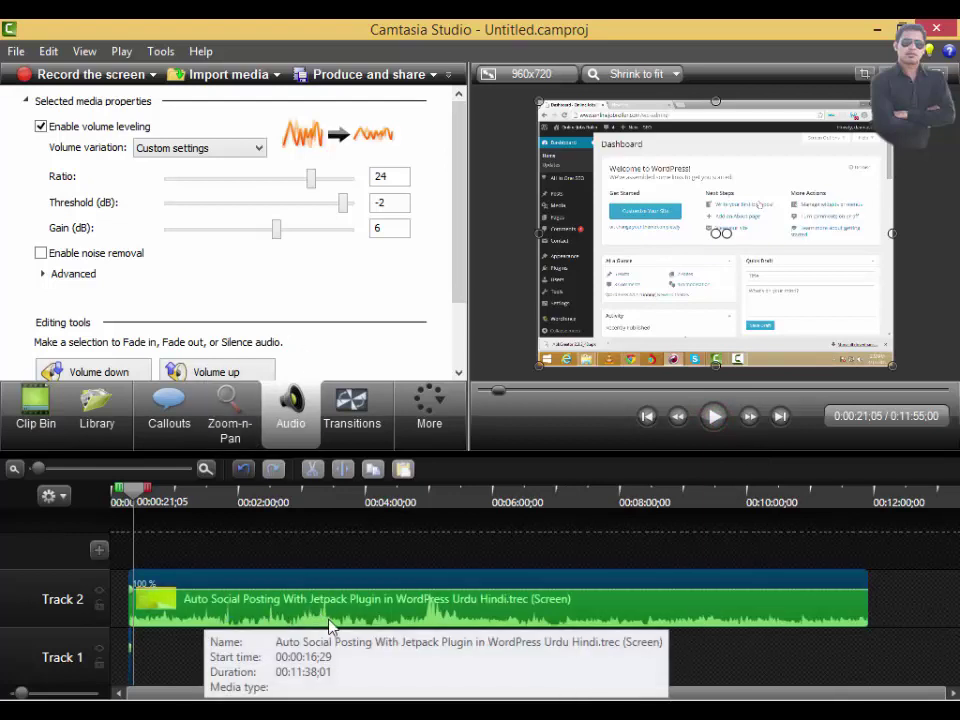
{"action": "left_click_drag", "start_coordinate": [279, 232], "coordinate": [311, 232]}
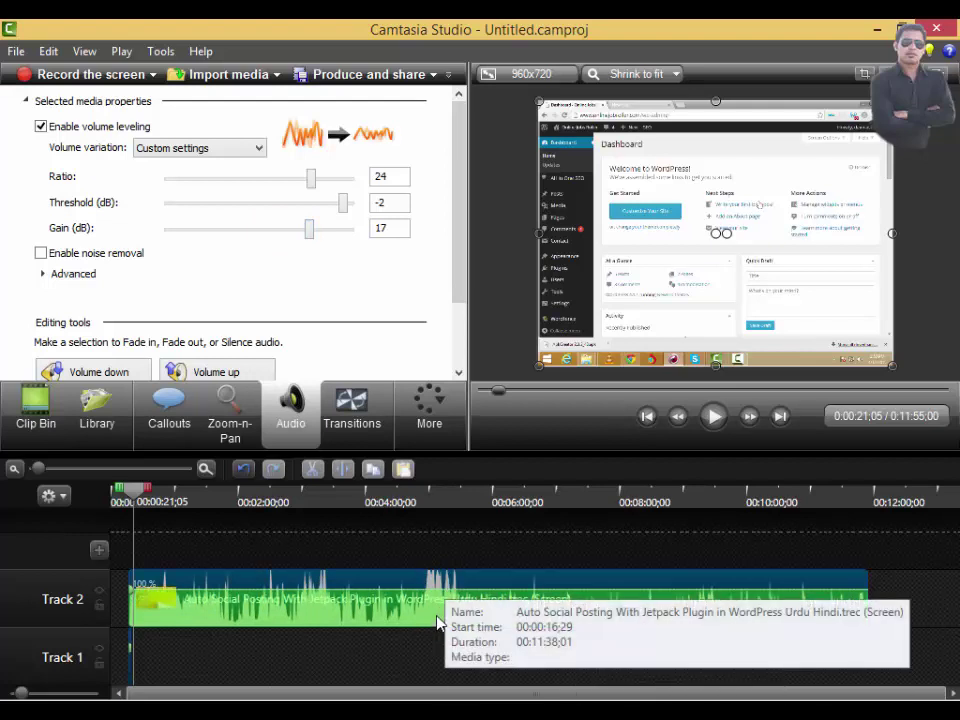
{"action": "left_click", "coordinate": [714, 417]}
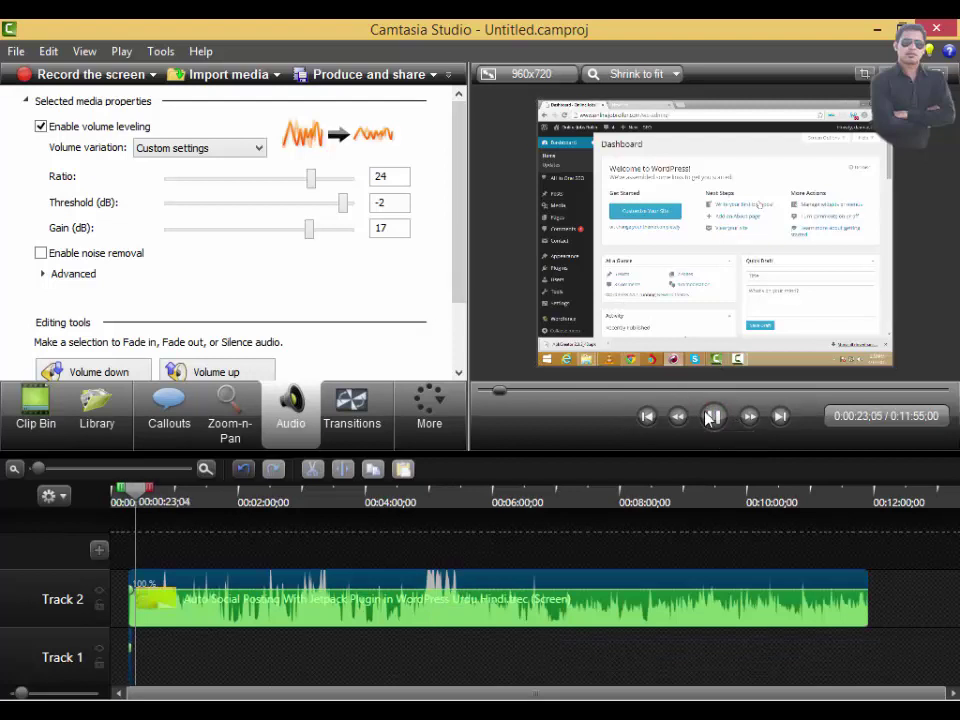
{"action": "left_click", "coordinate": [712, 417]}
{"action": "left_click_drag", "start_coordinate": [309, 228], "coordinate": [345, 228]}
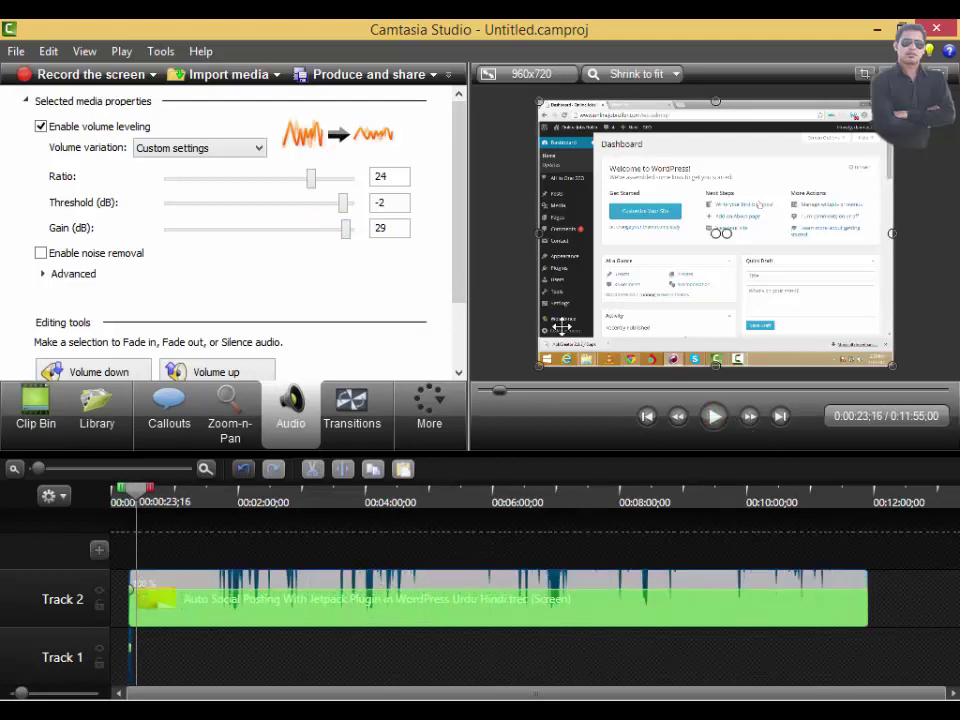
{"action": "left_click", "coordinate": [716, 422]}
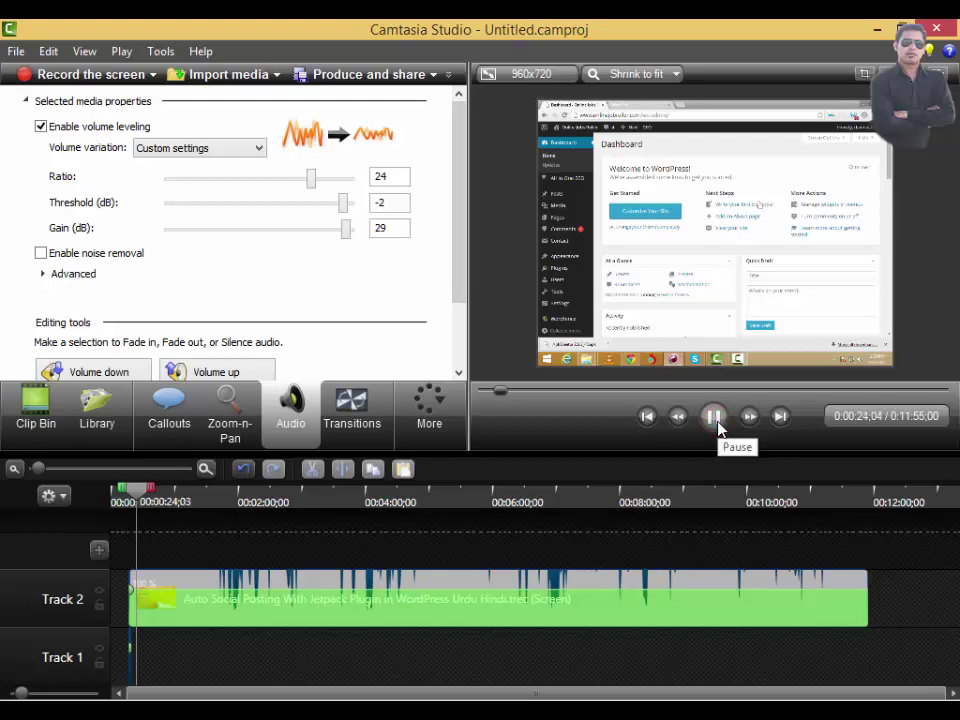
{"action": "left_click", "coordinate": [716, 420]}
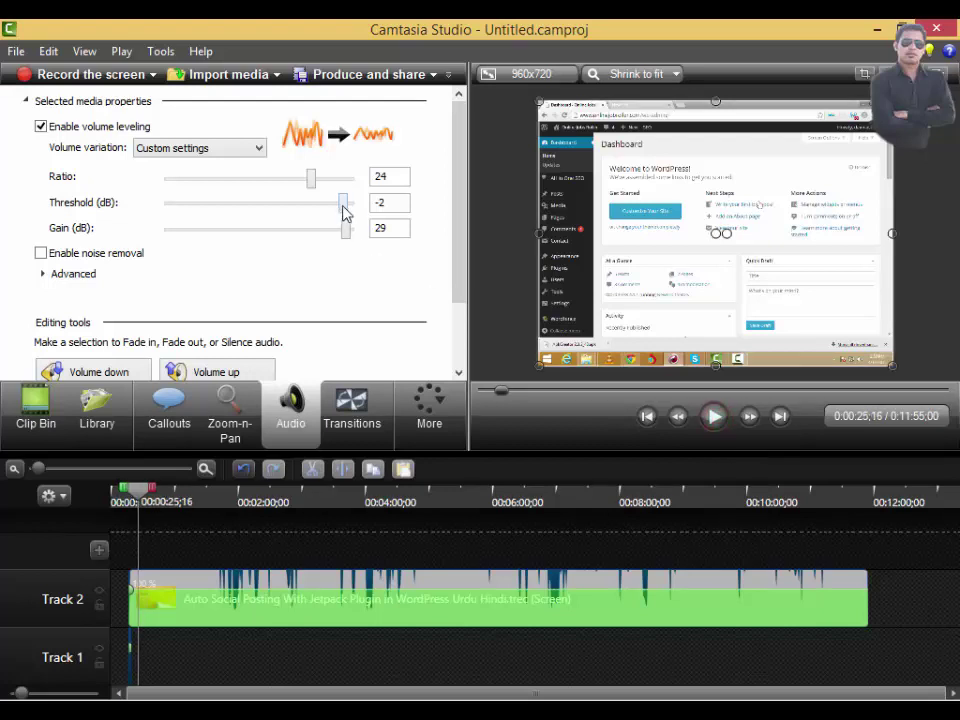
Step: Set the threshold to -8 dB, the ratio to 17, then the threshold to -15 dB
{"action": "left_click_drag", "start_coordinate": [343, 203], "coordinate": [324, 203]}
{"action": "left_click", "coordinate": [716, 418]}
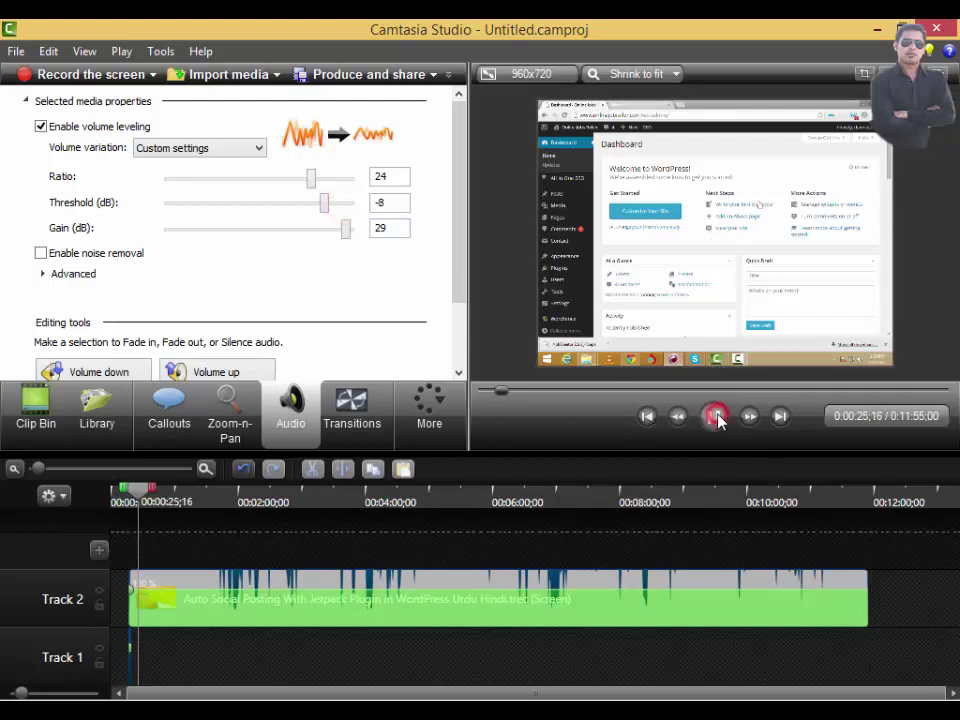
{"action": "left_click", "coordinate": [718, 424]}
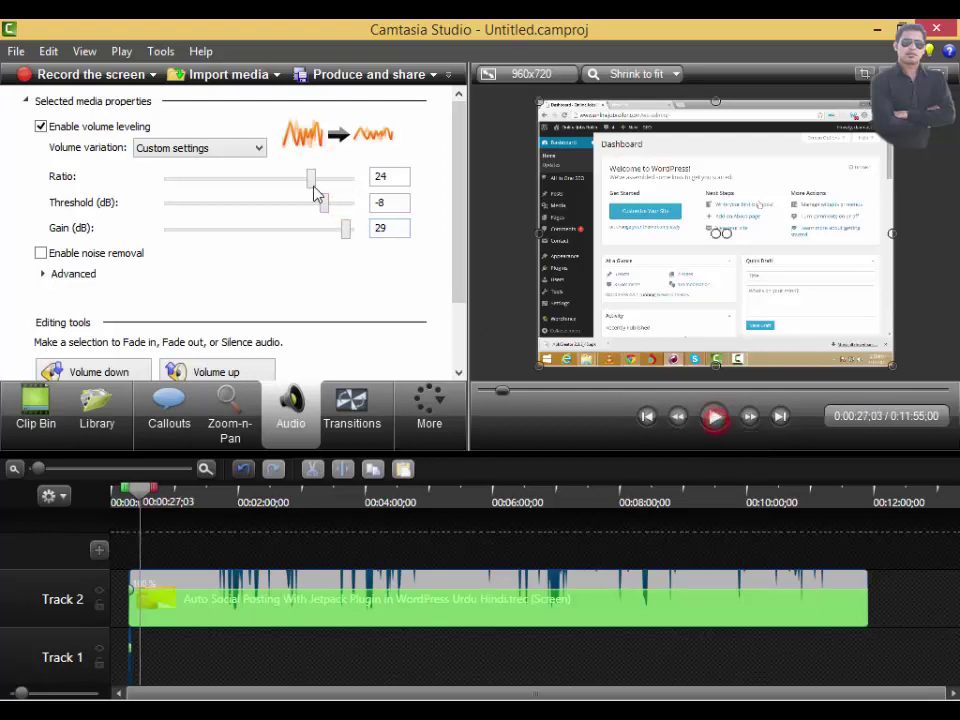
{"action": "left_click_drag", "start_coordinate": [311, 177], "coordinate": [268, 177]}
{"action": "left_click", "coordinate": [716, 418]}
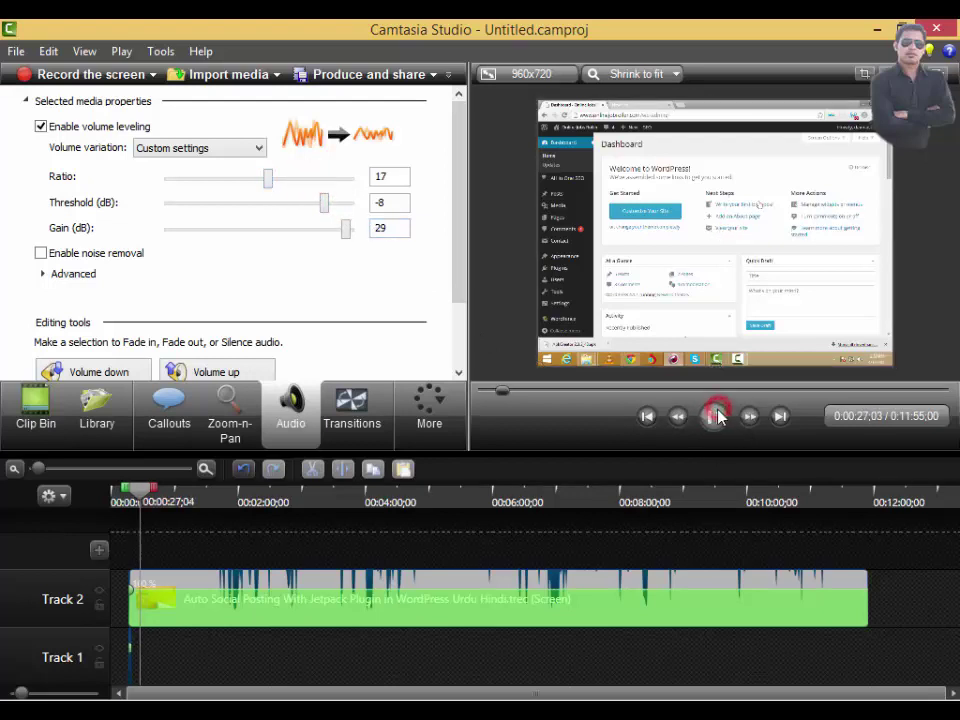
{"action": "left_click", "coordinate": [716, 418]}
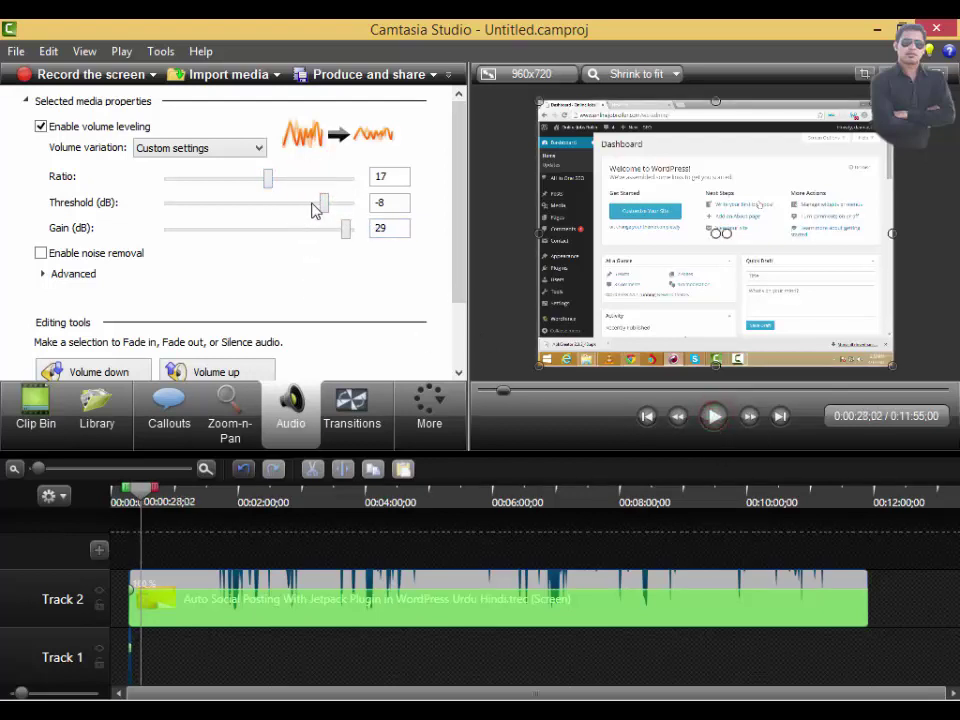
{"action": "left_click_drag", "start_coordinate": [325, 204], "coordinate": [305, 204]}
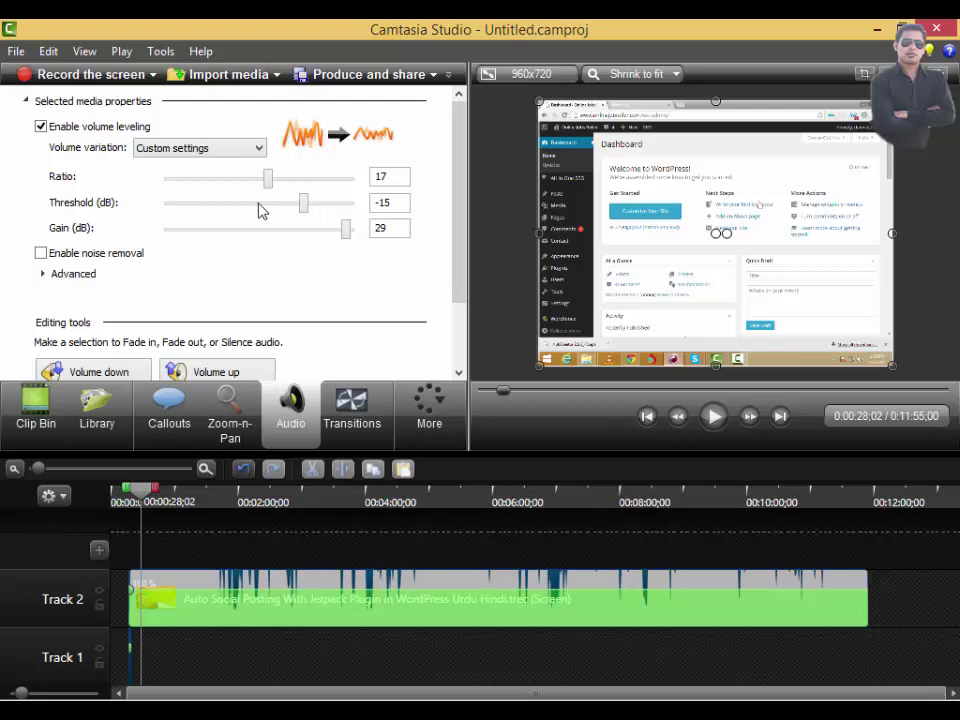
Step: Enable noise removal on the Track 2 WordPress clip, dismissing the training error and cancelling noise-profile generation
{"action": "left_click", "coordinate": [41, 254]}
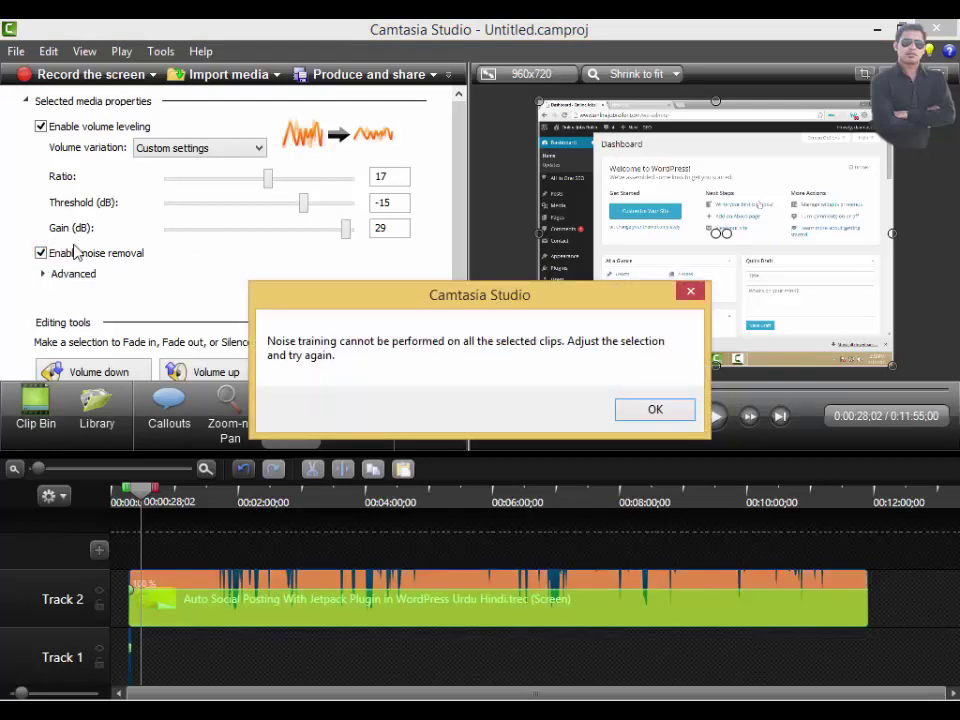
{"action": "left_click", "coordinate": [655, 413]}
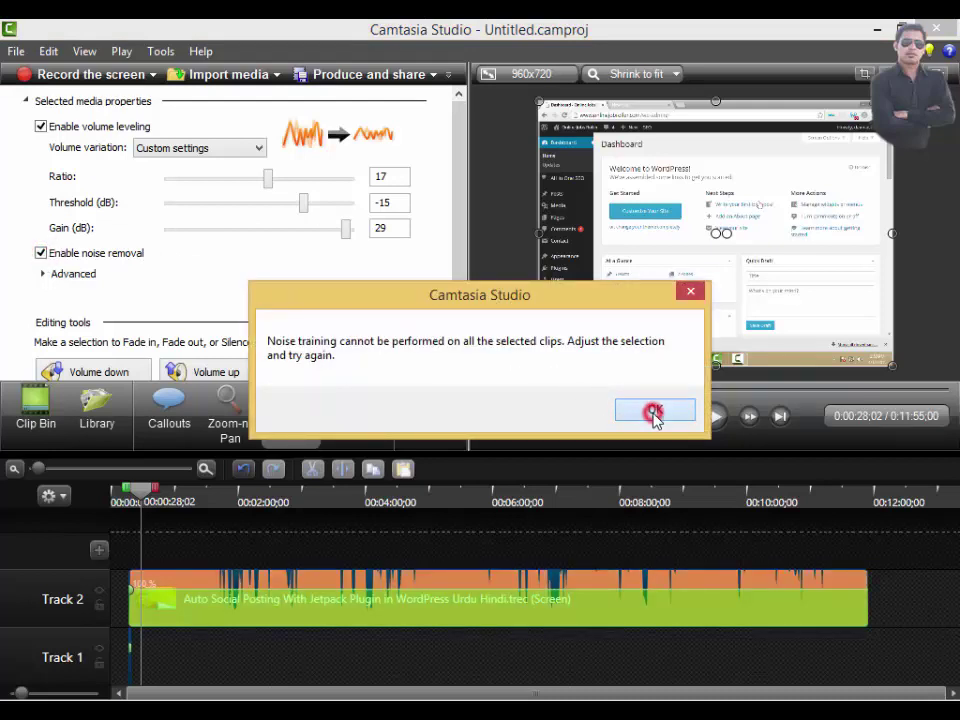
{"action": "left_click", "coordinate": [452, 607]}
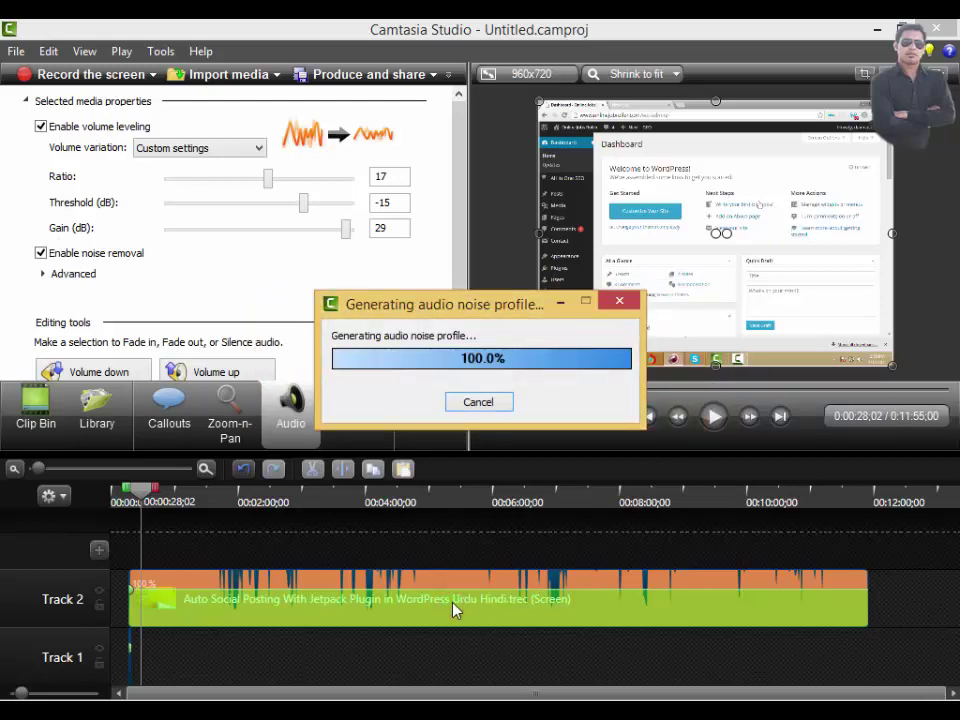
{"action": "left_click", "coordinate": [482, 404]}
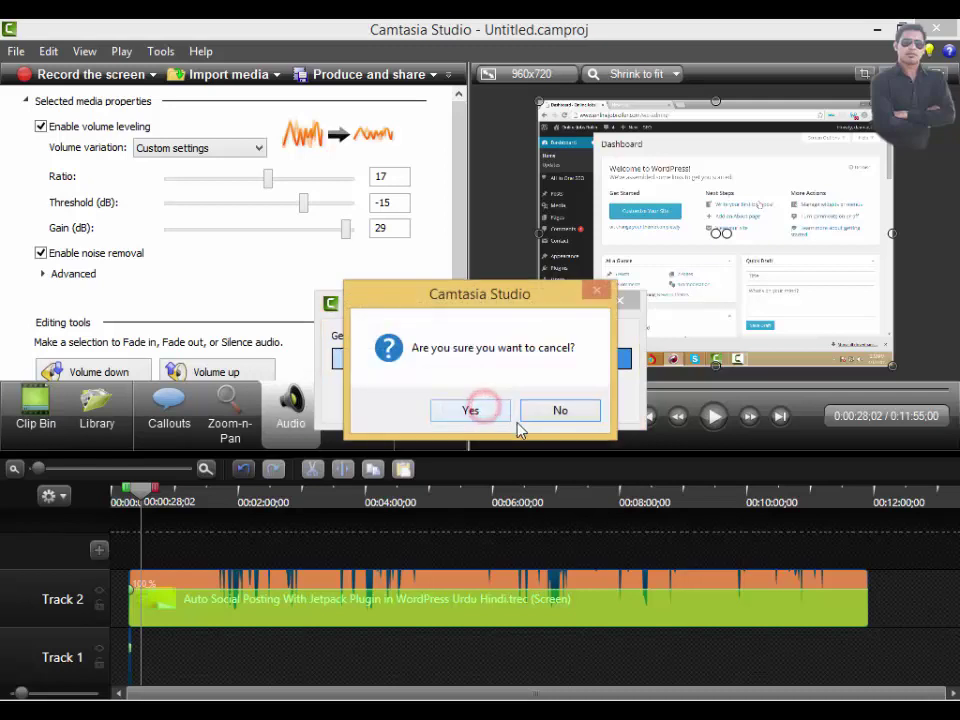
{"action": "left_click", "coordinate": [497, 410]}
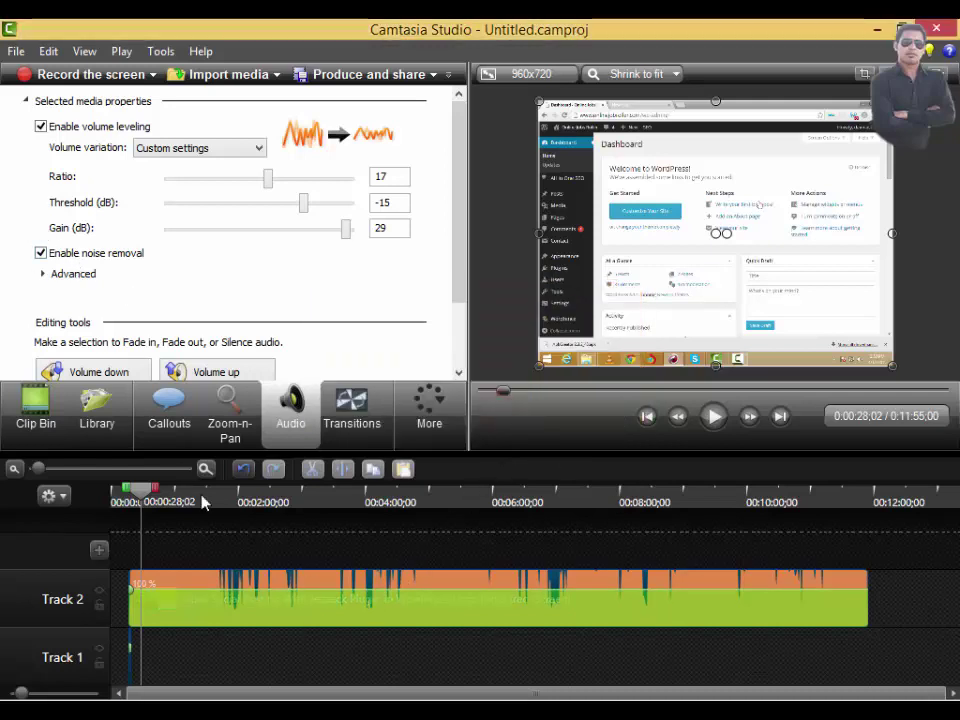
Step: Show advanced noise removal options, cancel auto noise training, and set the sensitivity to 51
{"action": "left_click", "coordinate": [42, 274]}
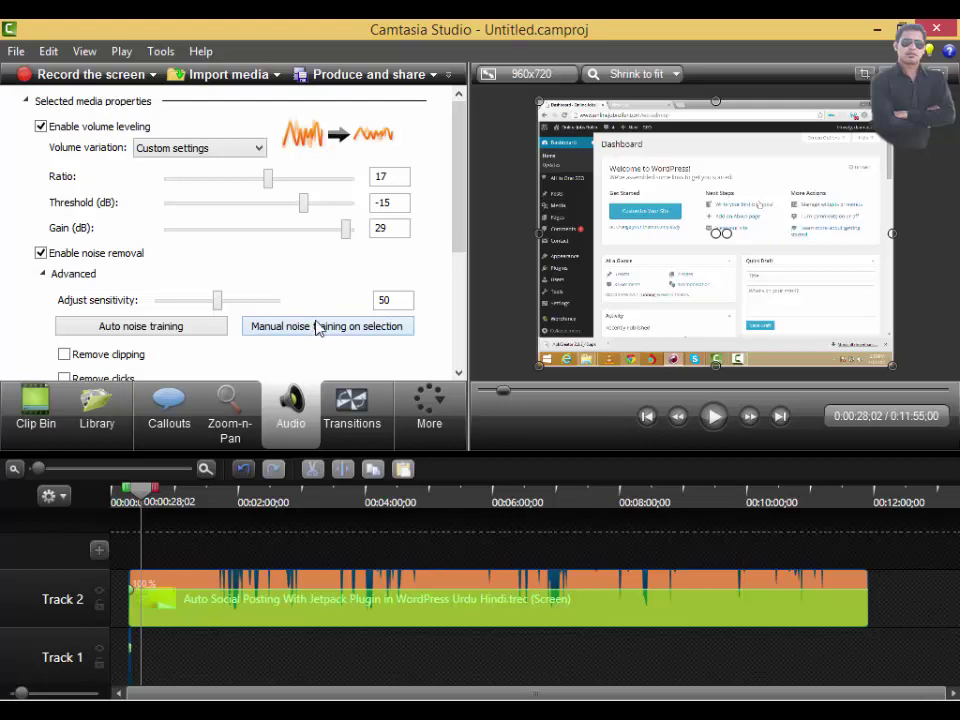
{"action": "left_click", "coordinate": [150, 331]}
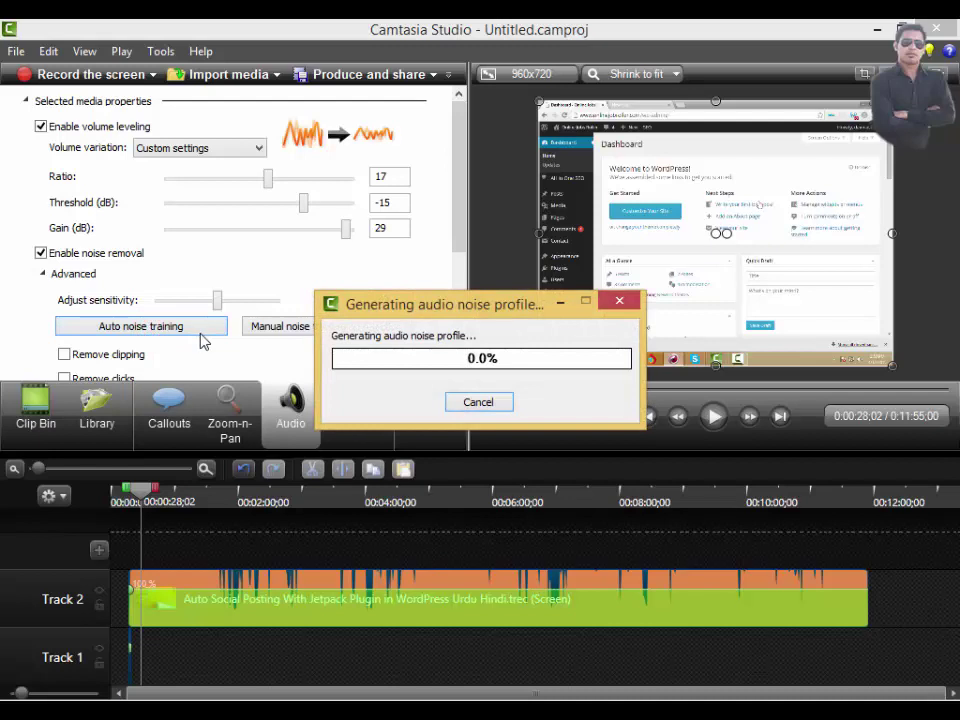
{"action": "left_click", "coordinate": [497, 402]}
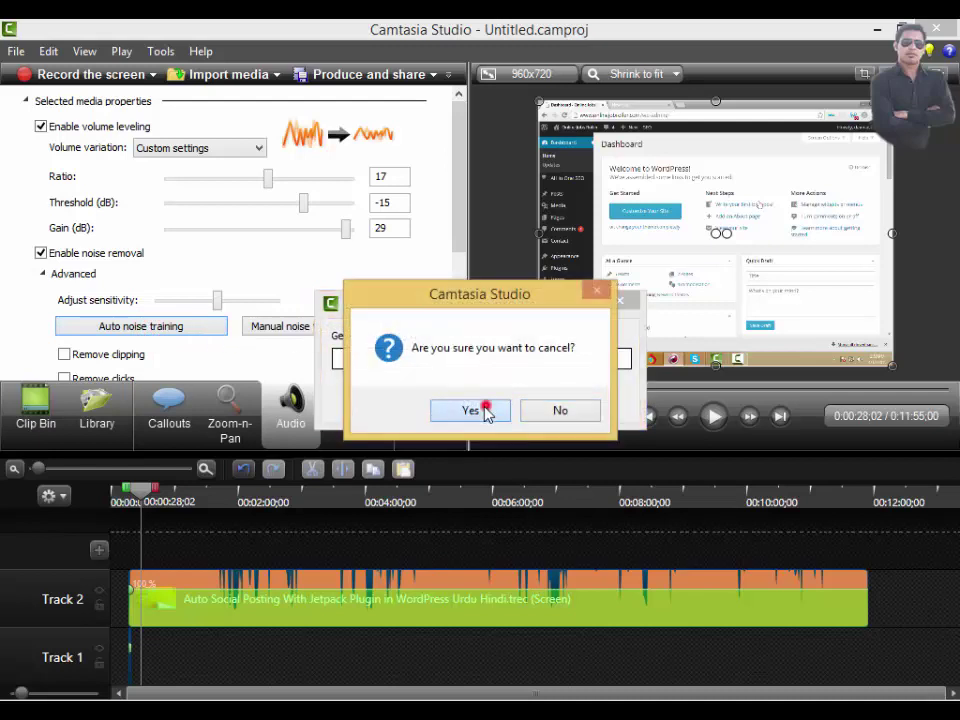
{"action": "left_click", "coordinate": [487, 411]}
{"action": "left_click_drag", "start_coordinate": [216, 301], "coordinate": [220, 308]}
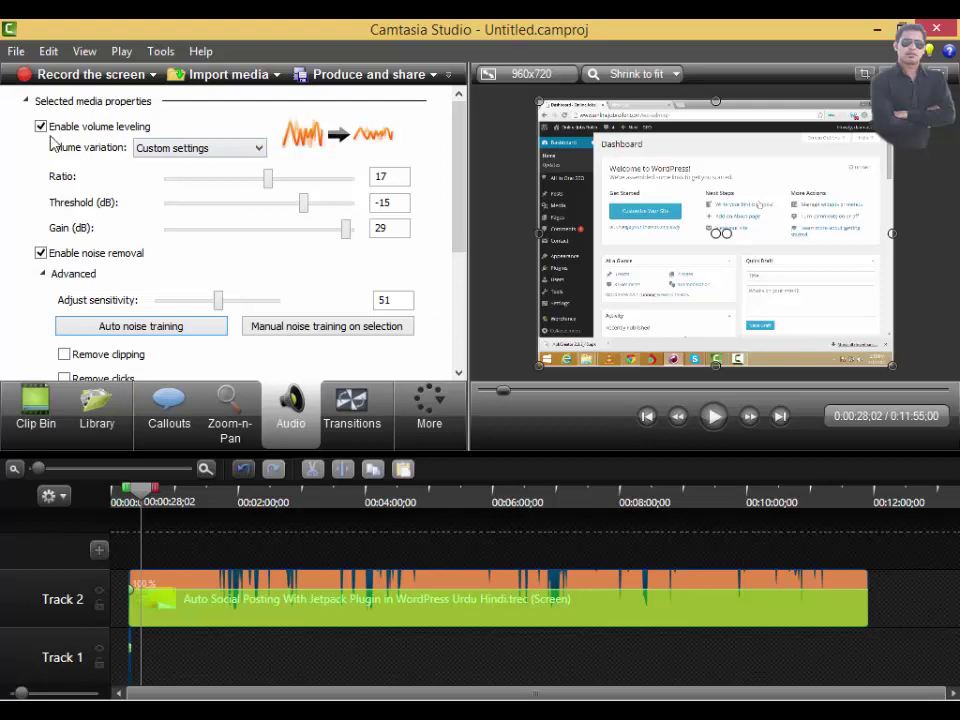
Step: Keep Custom volume variation and test the leveling gain at -30 dB with a preview
{"action": "left_click", "coordinate": [206, 150]}
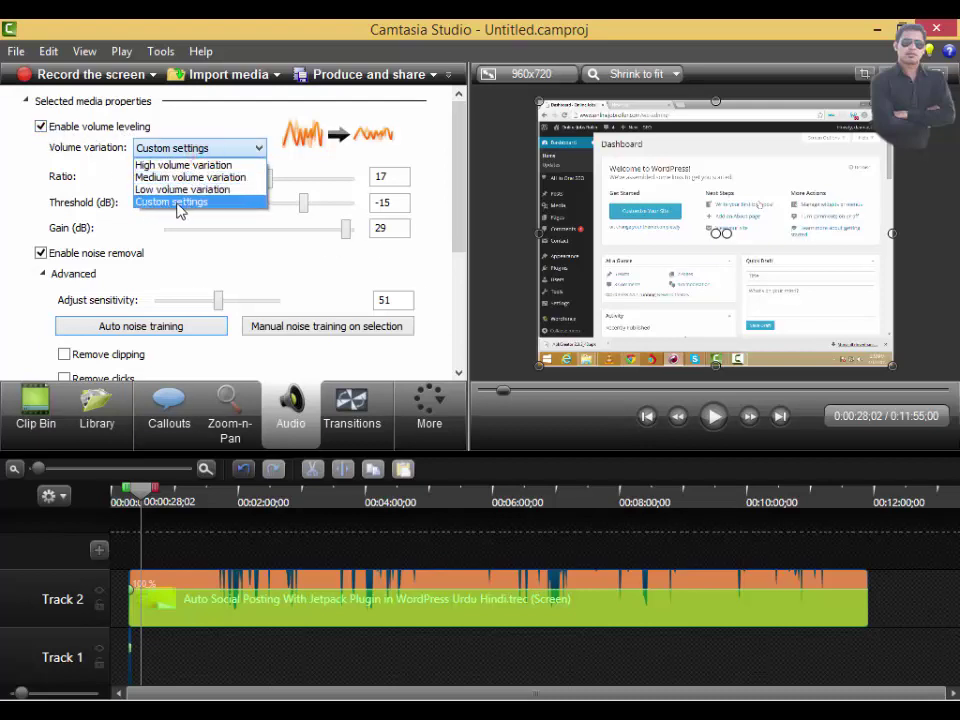
{"action": "left_click", "coordinate": [180, 204]}
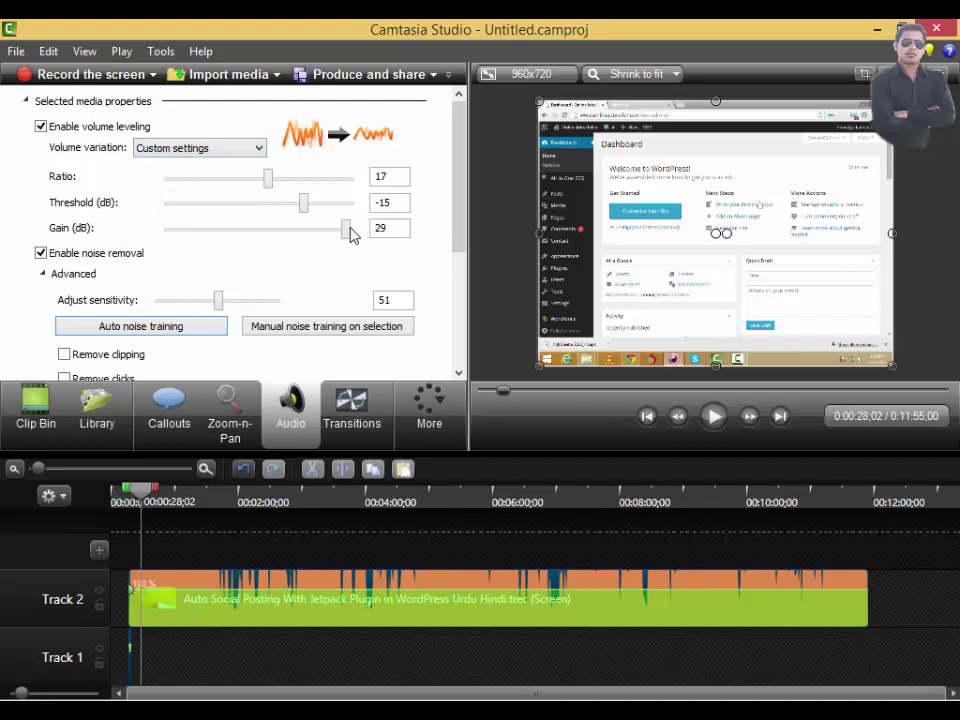
{"action": "mouse_move", "coordinate": [345, 229]}
{"action": "left_mouse_down"}
{"action": "mouse_move", "coordinate": [300, 231]}
{"action": "mouse_move", "coordinate": [338, 242]}
{"action": "left_mouse_up"}
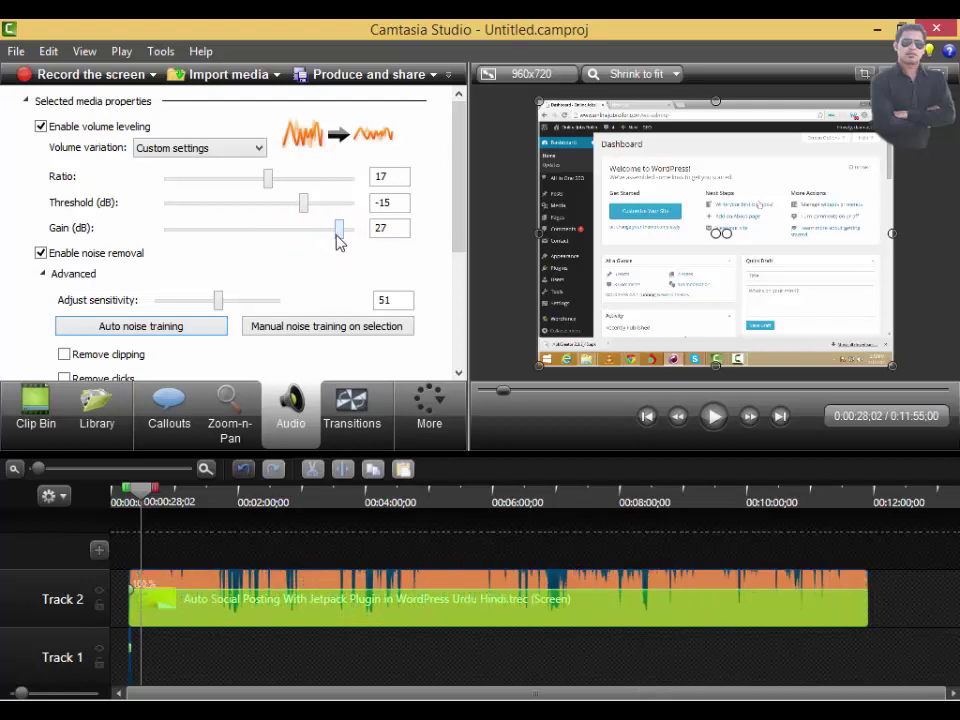
{"action": "left_click_drag", "start_coordinate": [337, 231], "coordinate": [175, 233]}
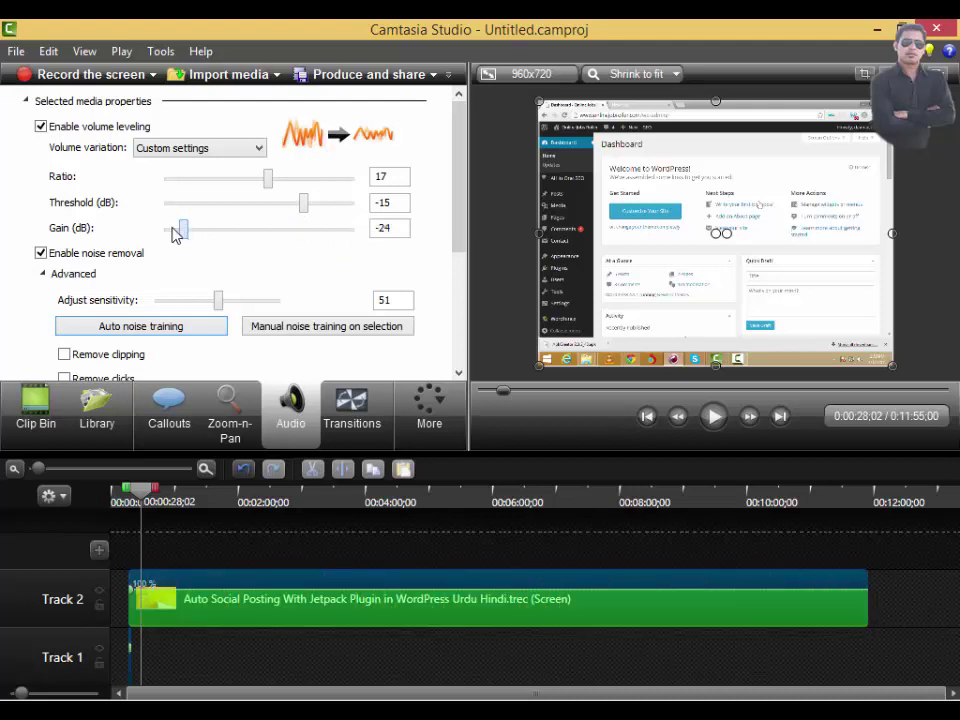
{"action": "left_click_drag", "start_coordinate": [175, 233], "coordinate": [168, 231]}
{"action": "left_click", "coordinate": [718, 418]}
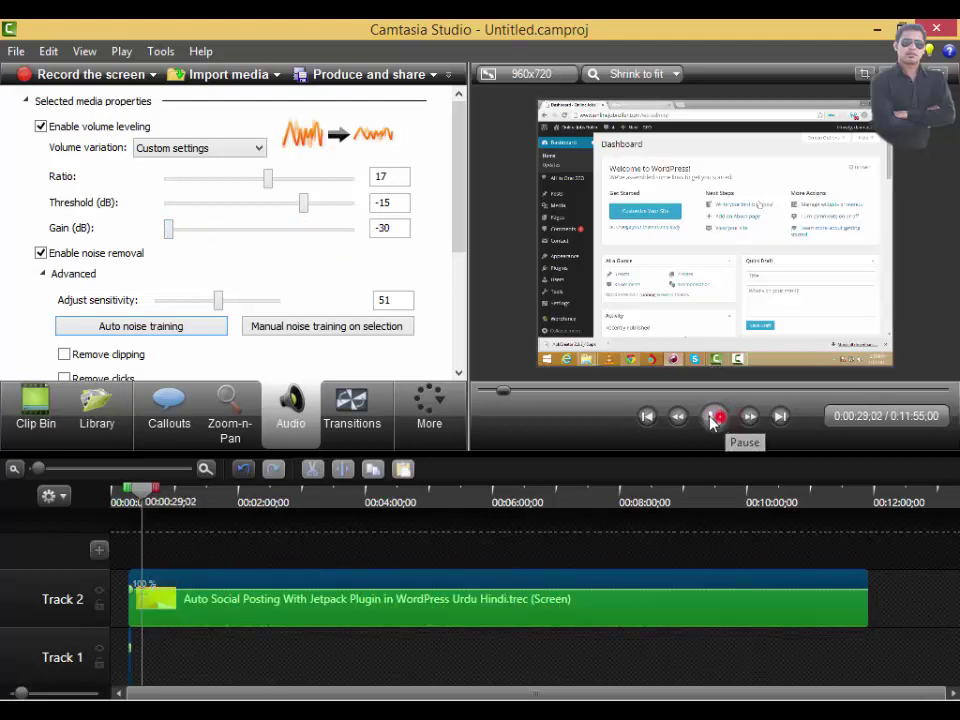
{"action": "left_click", "coordinate": [713, 418]}
Step: Preview the leveling gain at 18 dB, then set it to the 30 dB maximum
{"action": "left_click_drag", "start_coordinate": [169, 229], "coordinate": [313, 229]}
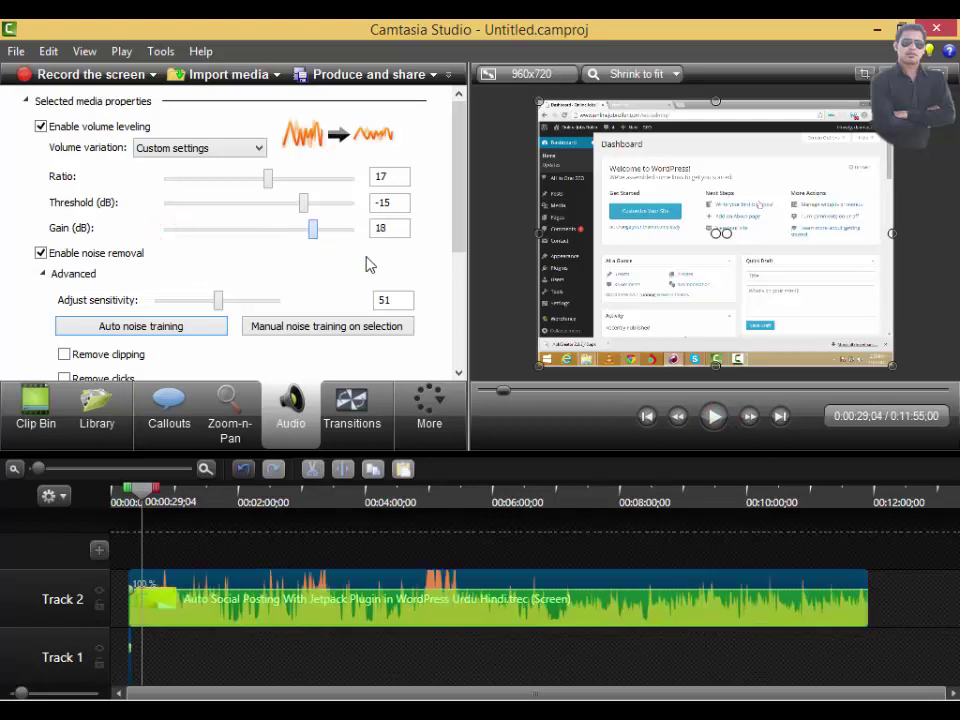
{"action": "left_click", "coordinate": [711, 418]}
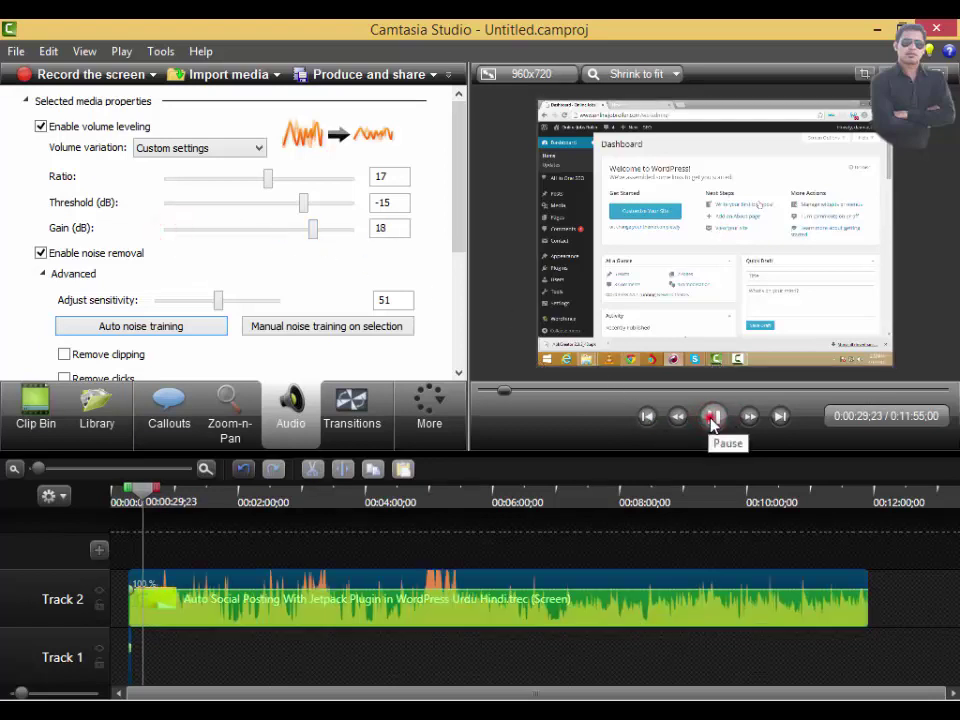
{"action": "key", "text": "space"}
{"action": "left_click_drag", "start_coordinate": [315, 230], "coordinate": [348, 229]}
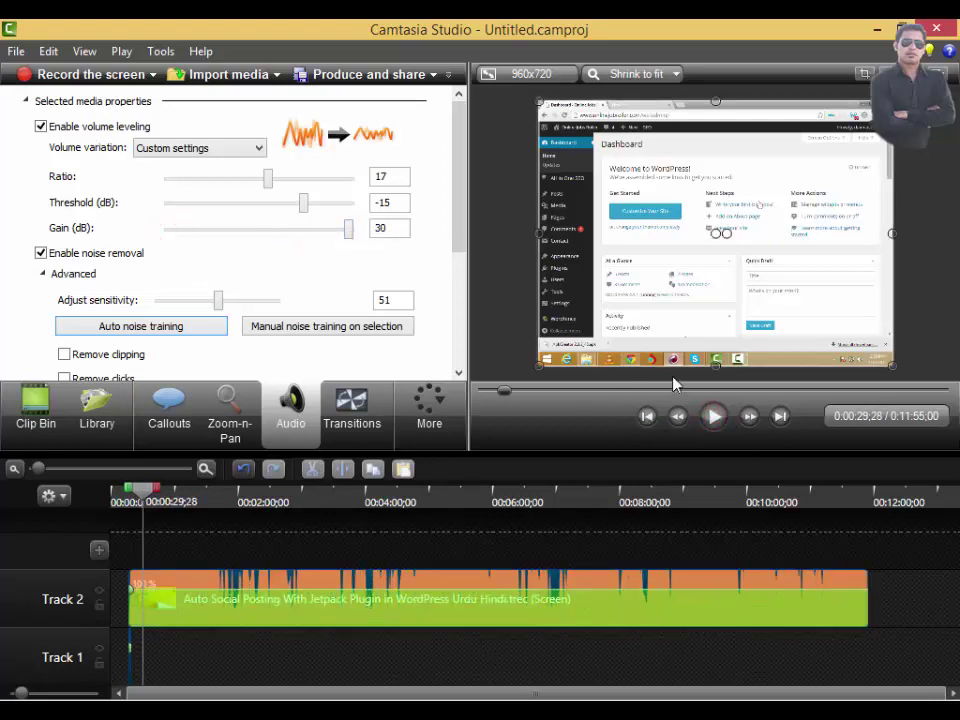
{"action": "left_click", "coordinate": [713, 418]}
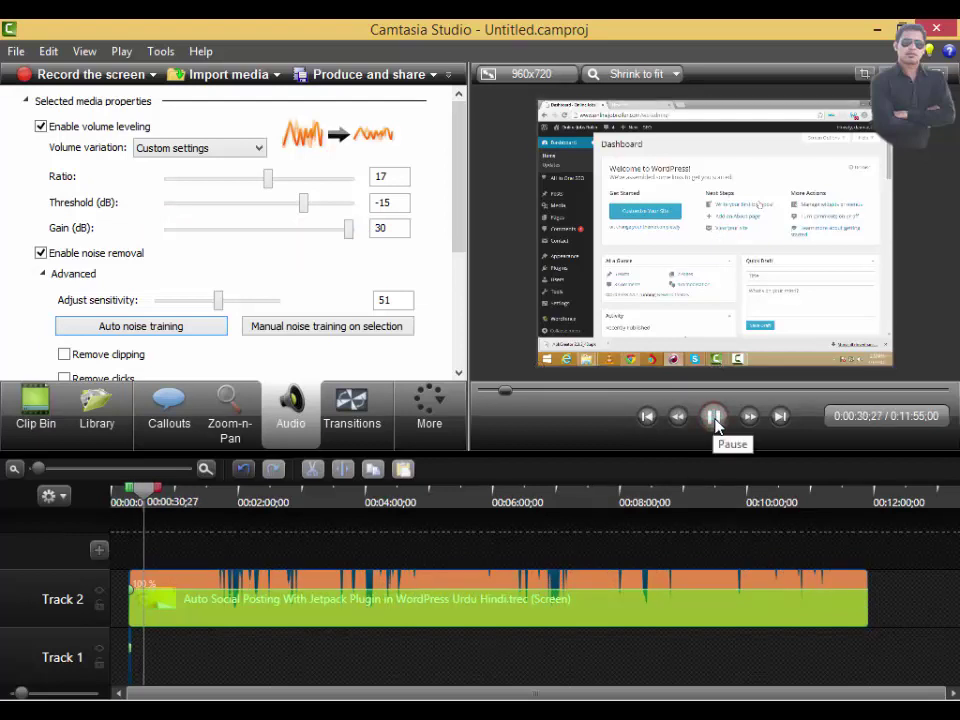
{"action": "left_click", "coordinate": [713, 418]}
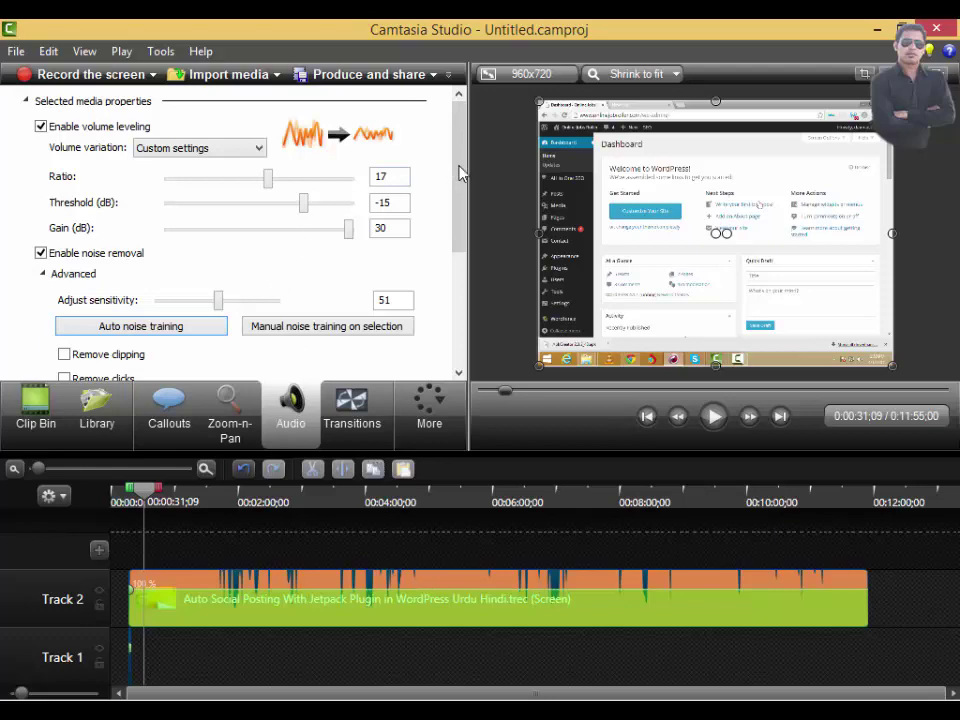
{"action": "mouse_move", "coordinate": [459, 165]}
{"action": "left_mouse_down"}
{"action": "mouse_move", "coordinate": [466, 246]}
{"action": "mouse_move", "coordinate": [461, 181]}
{"action": "left_mouse_up"}
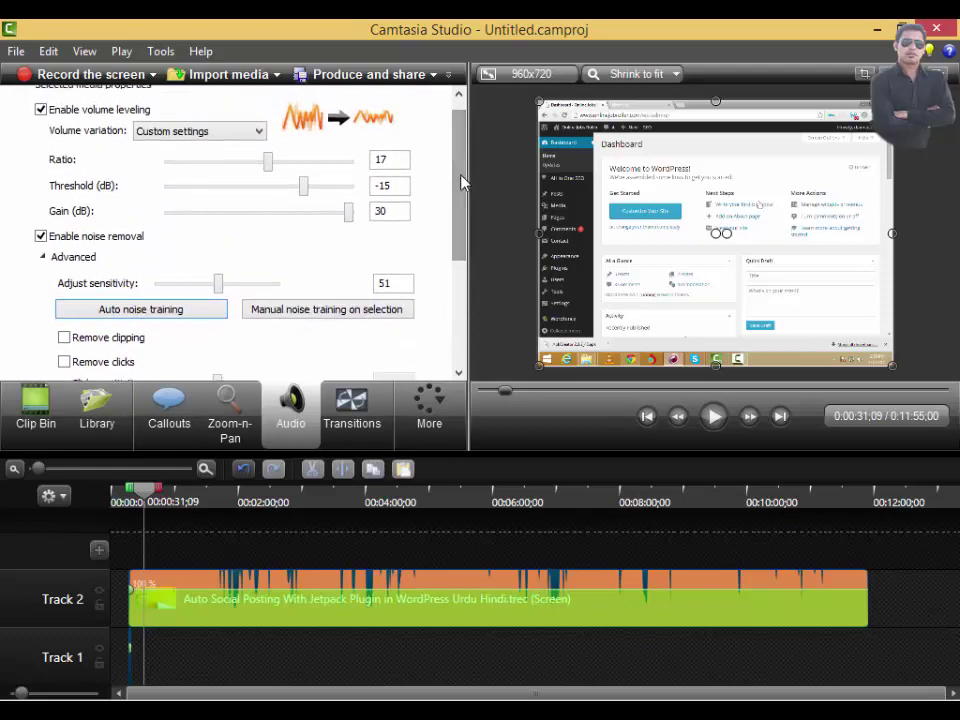